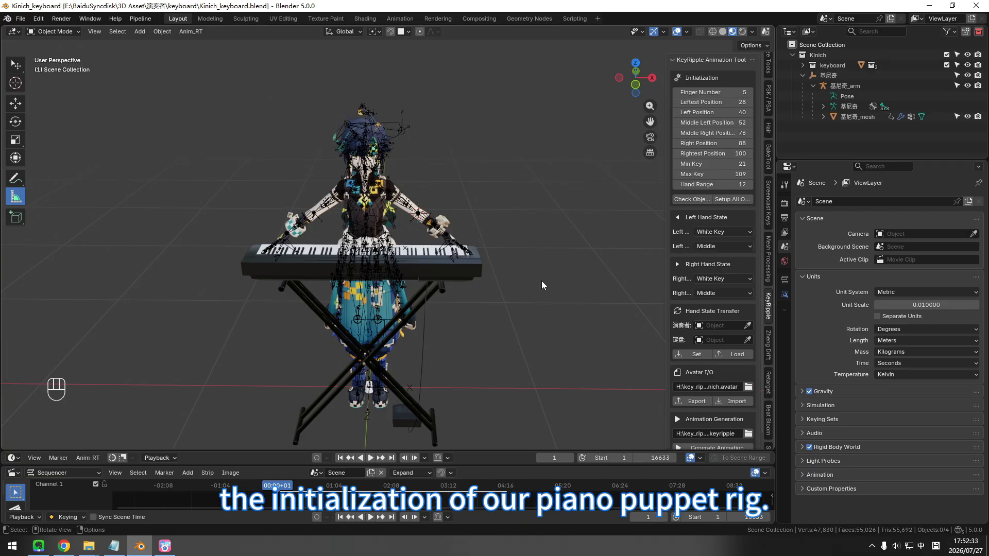
shift+middle_drag(514, 280, 532, 282)
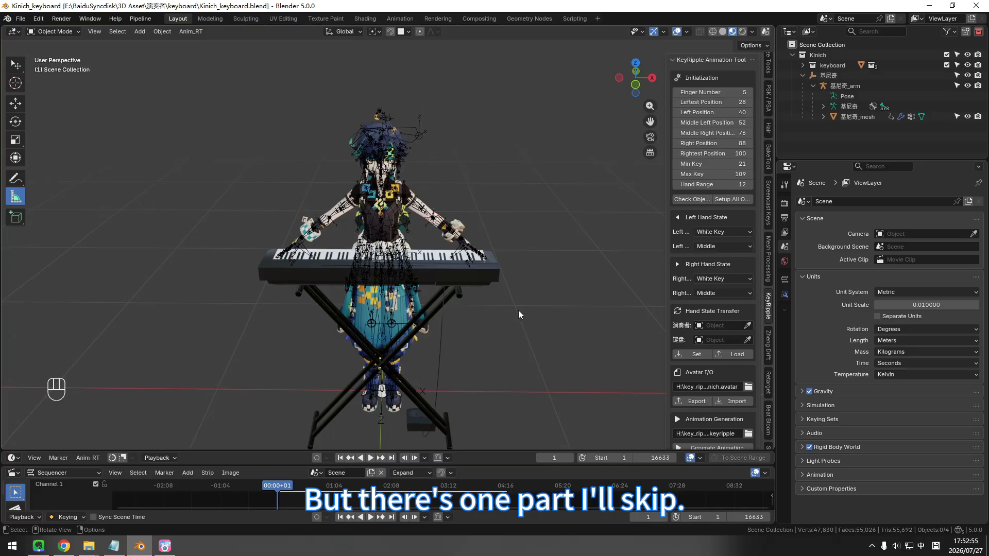
mouse_move(497, 313)
middle_down()
mouse_move(477, 313)
mouse_move(502, 318)
mouse_move(471, 294)
mouse_move(506, 324)
middle_up()
click(464, 291)
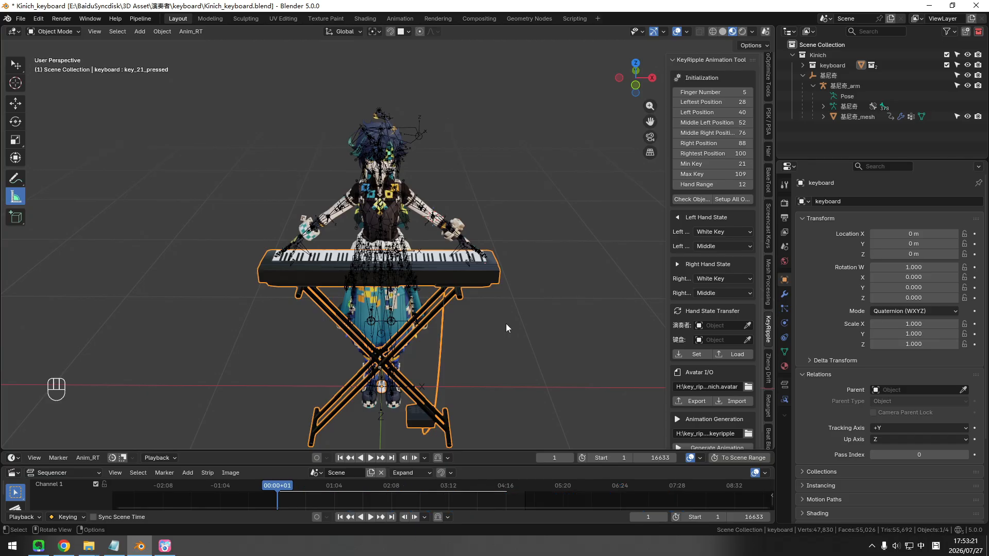
click(505, 323)
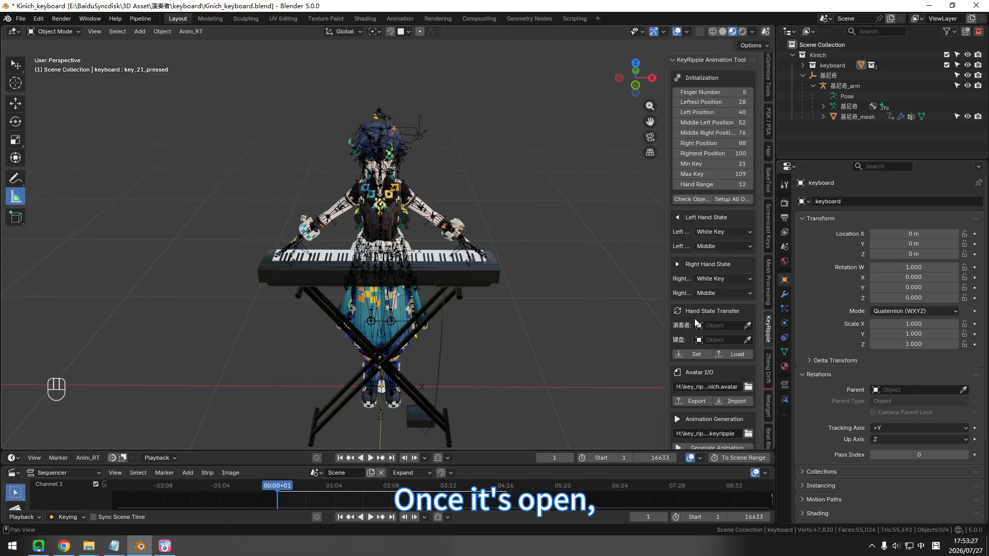
Step: Select the character's mesh and assign 基尼奇_mesh as the performer (演奏者) for KeyRipple's Hand State Transfer
scroll(695, 323, down, 1)
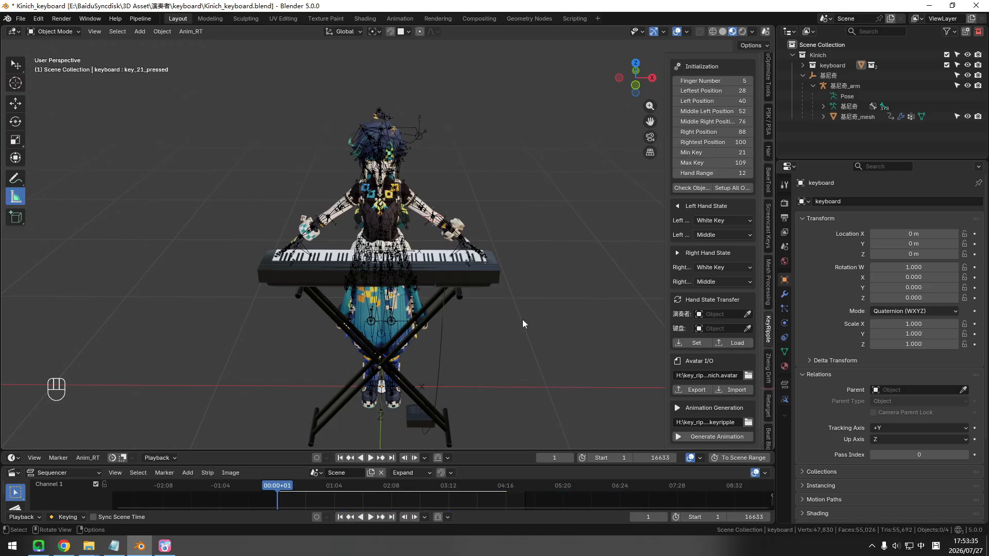
scroll(523, 323, up, 6)
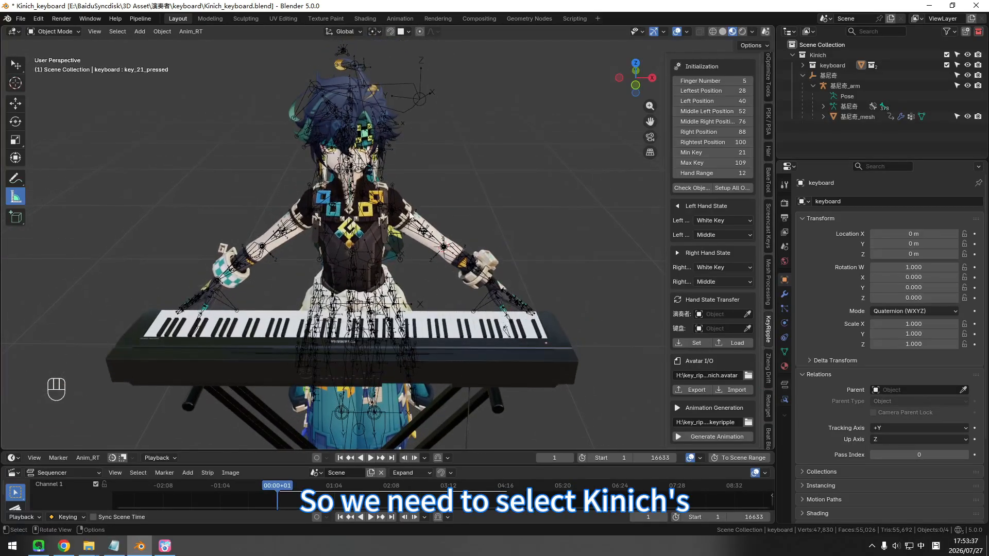
click(407, 206)
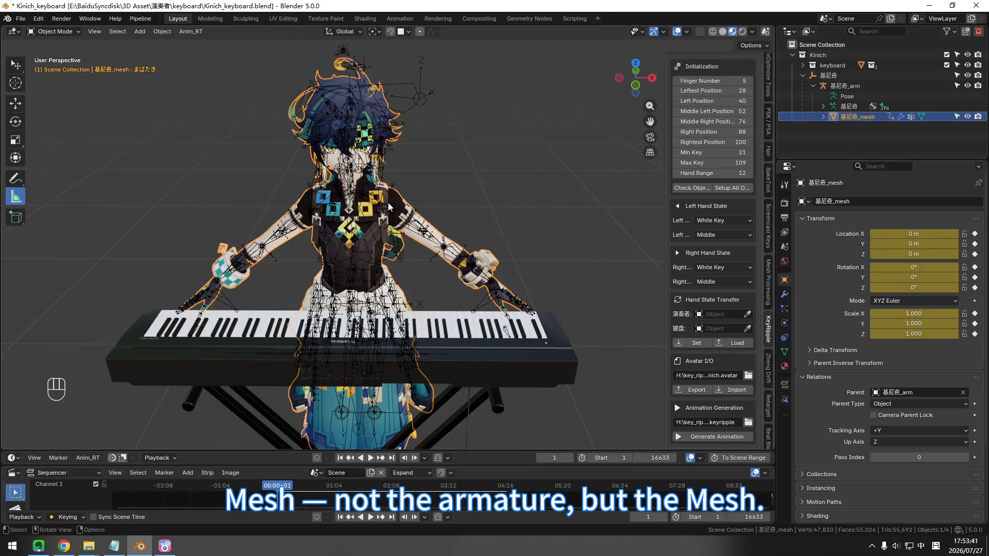
click(748, 314)
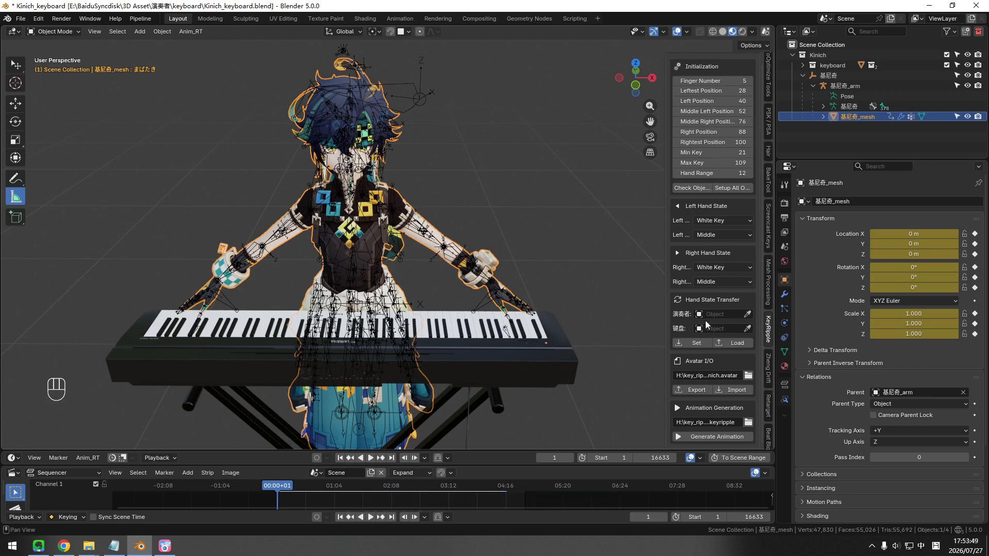
click(718, 314)
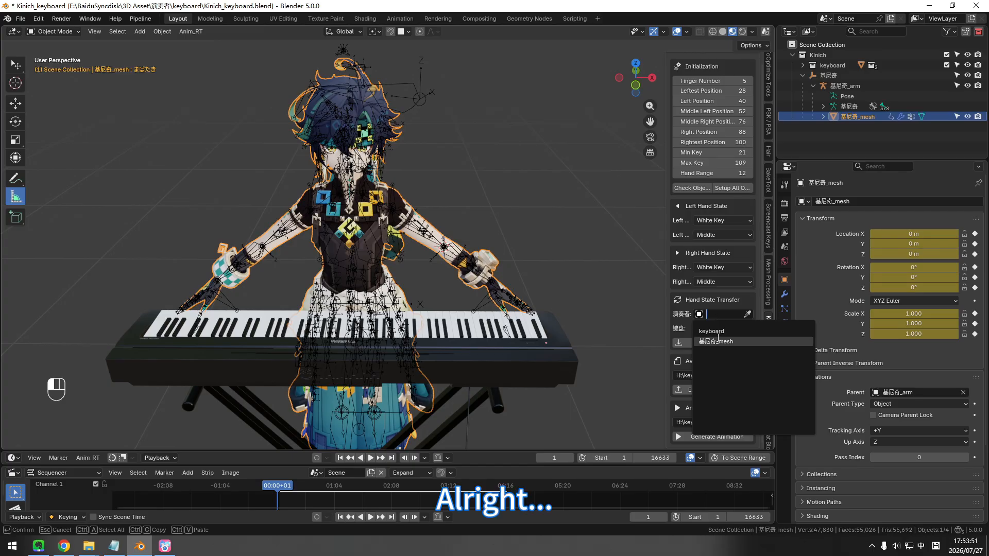
click(719, 342)
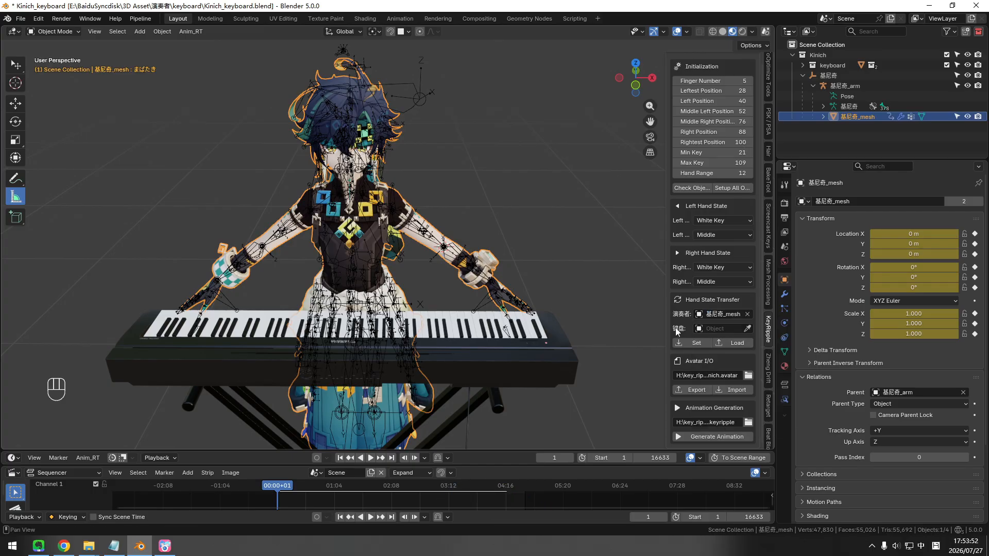
Step: Assign the keyboard object as the 键盘 for the Hand State Transfer and save the file
click(712, 330)
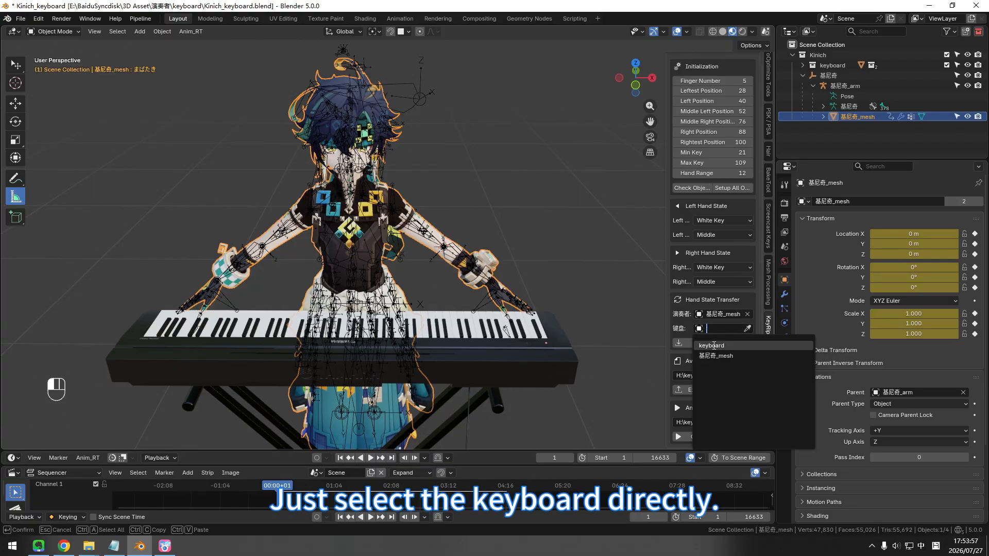
click(714, 347)
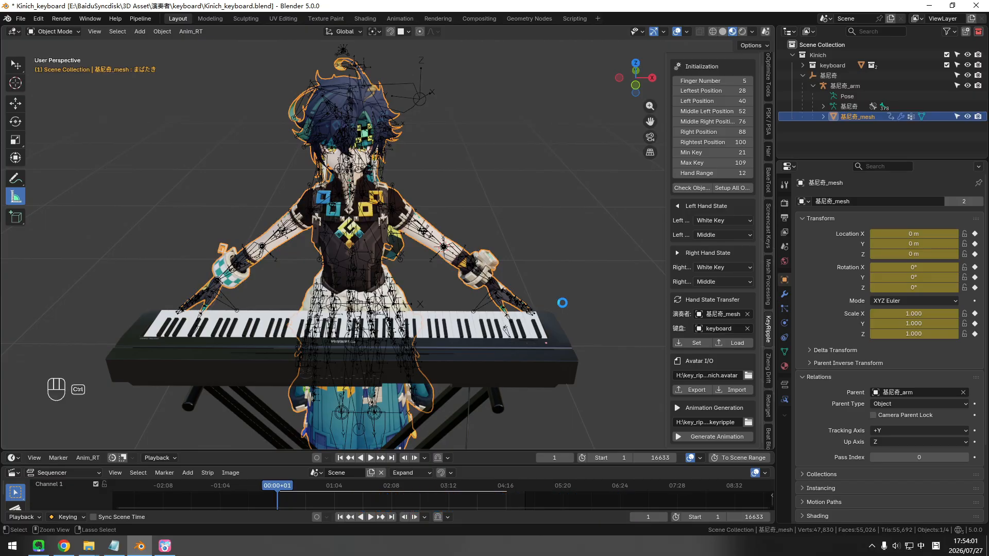
key(ctrl+s)
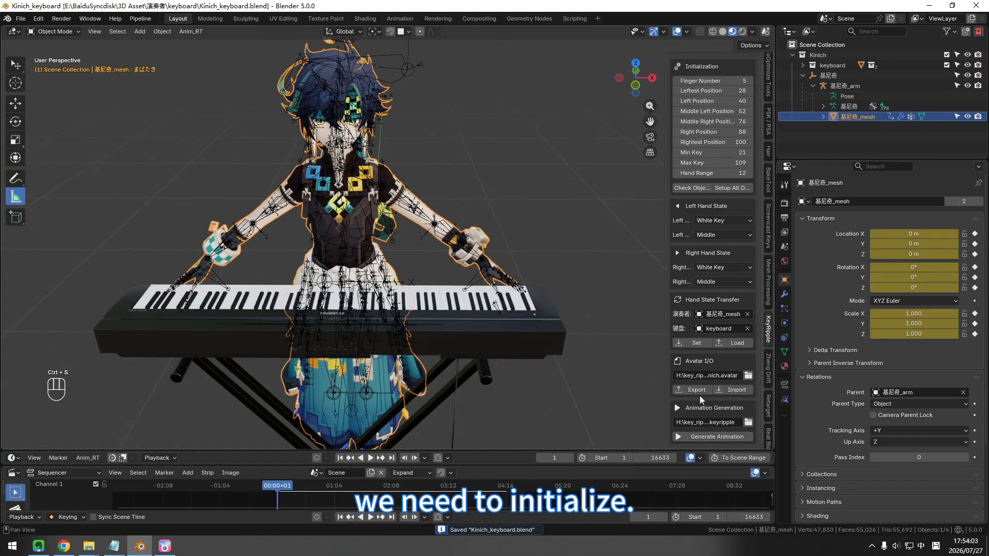
Step: Set up all KeyRipple objects and enlarge the outliner to show the contents of the addons collection
click(721, 191)
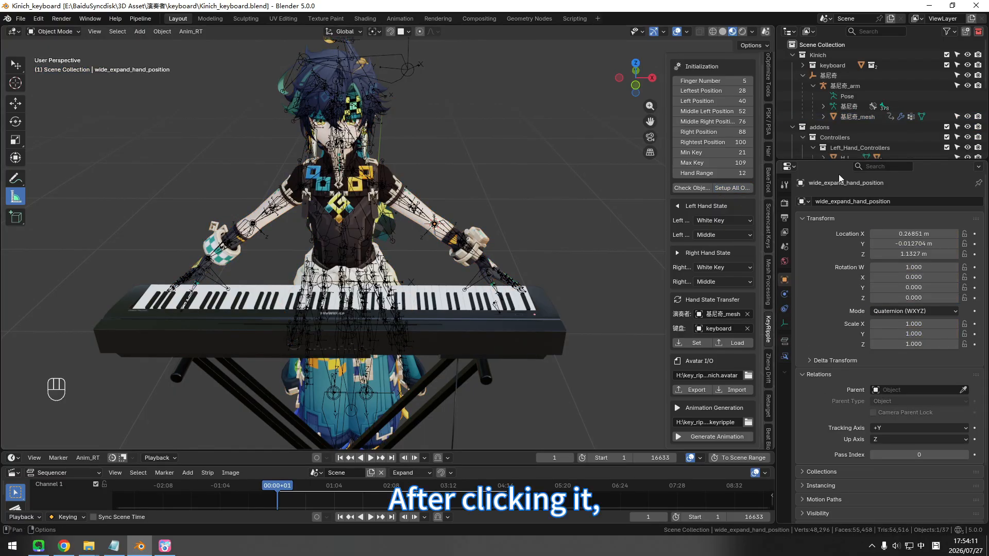
drag(905, 169, 905, 324)
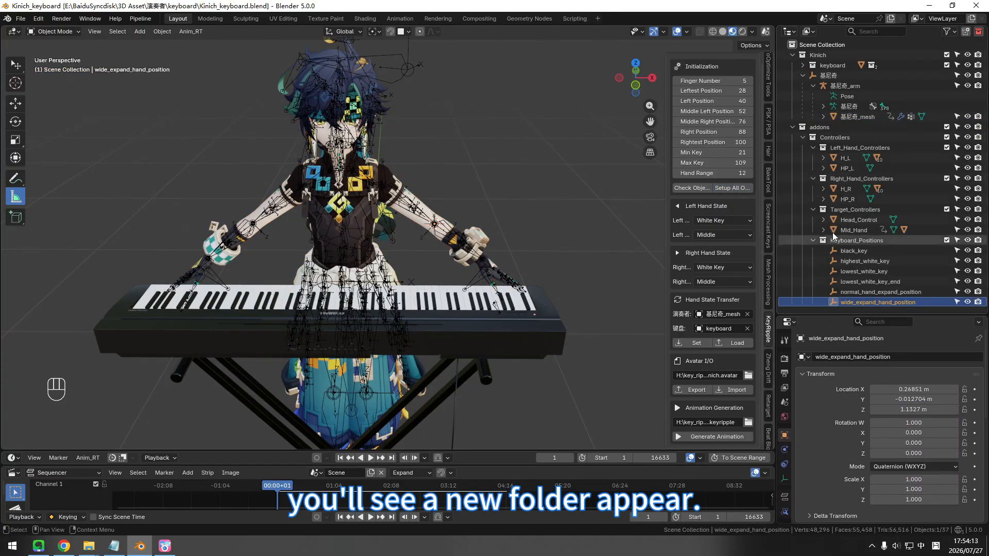
click(792, 127)
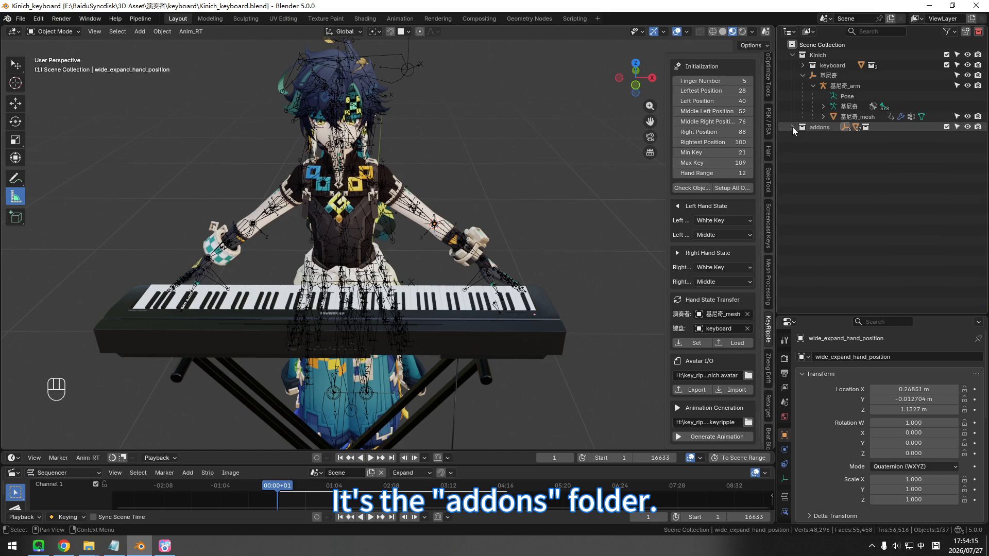
click(792, 127)
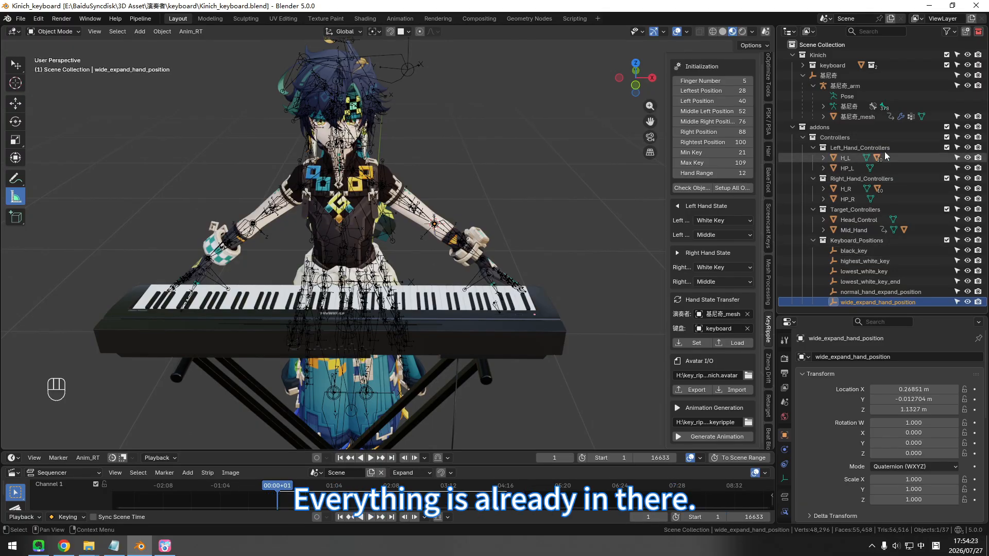
Step: Examine the hierarchy under the H_L, H_R and Mid_Hand controllers, including Look_At, in the addons collection
click(823, 158)
scroll(829, 154, down, 3)
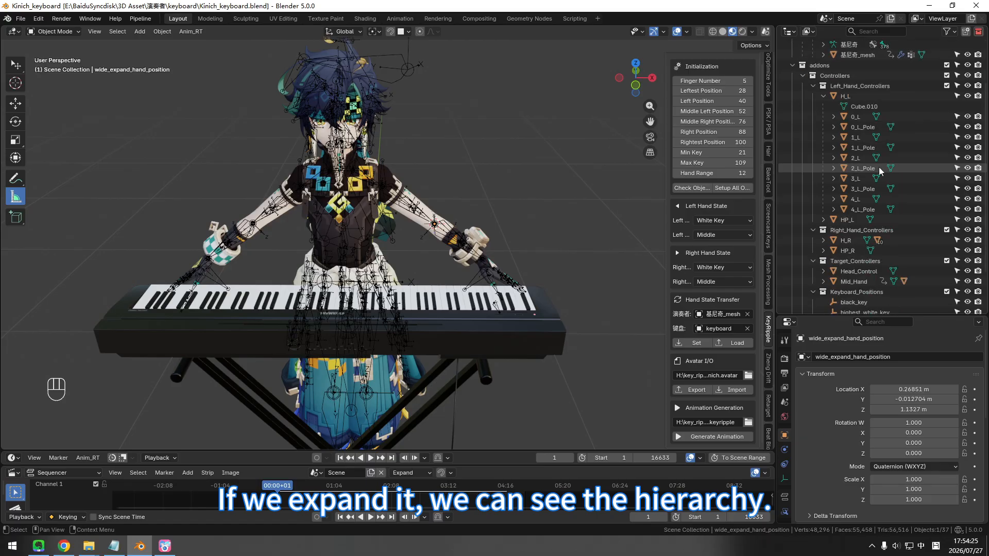
click(859, 98)
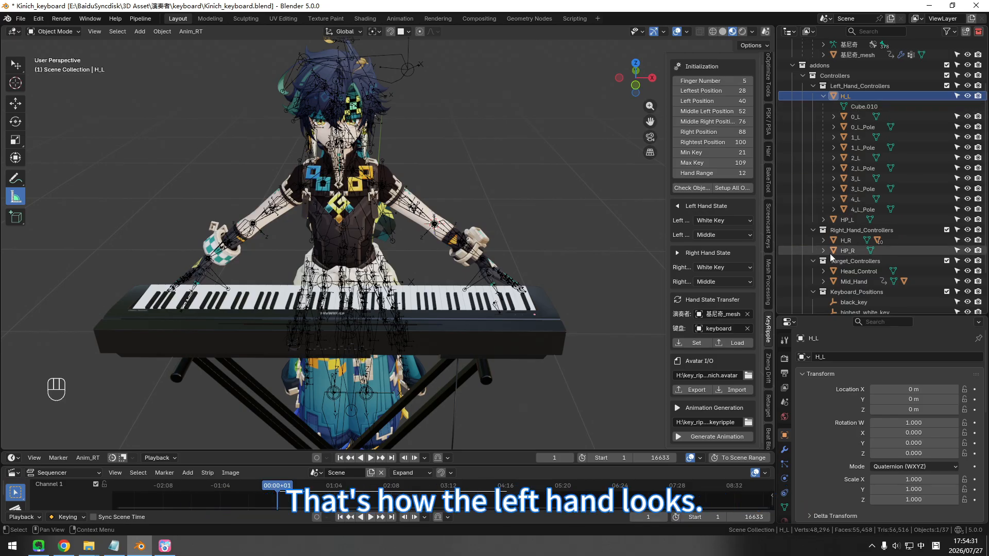
click(823, 240)
scroll(844, 206, down, 4)
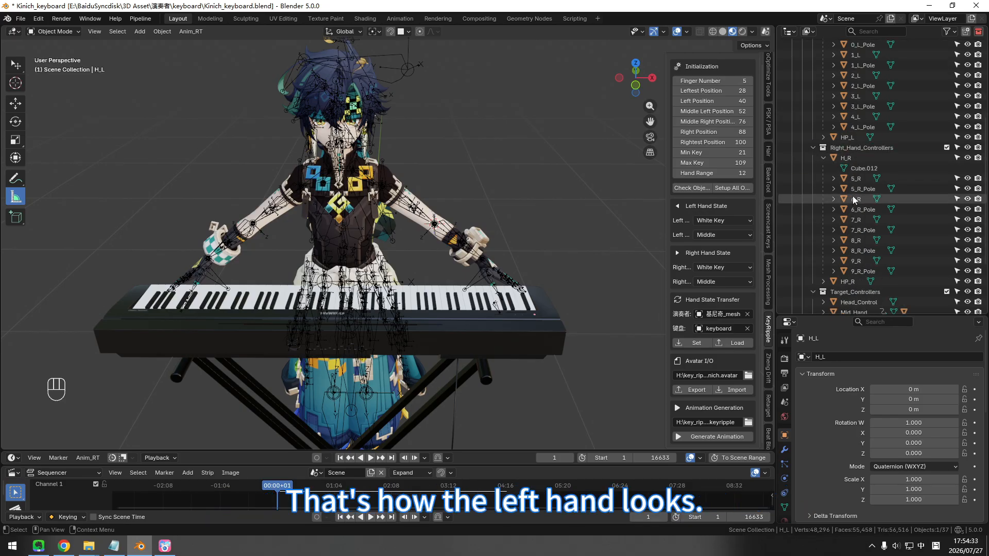
scroll(850, 211, down, 4)
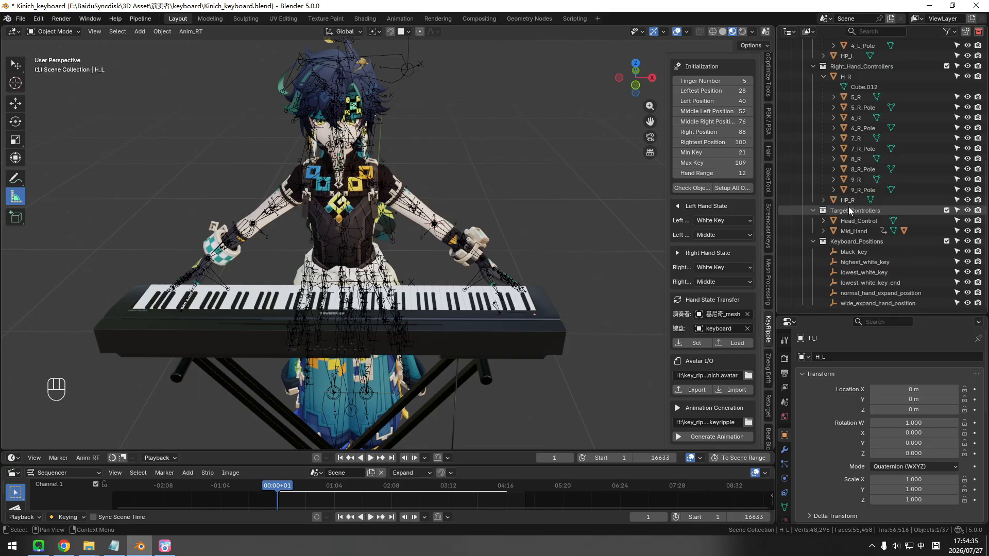
click(823, 231)
scroll(855, 231, down, 2)
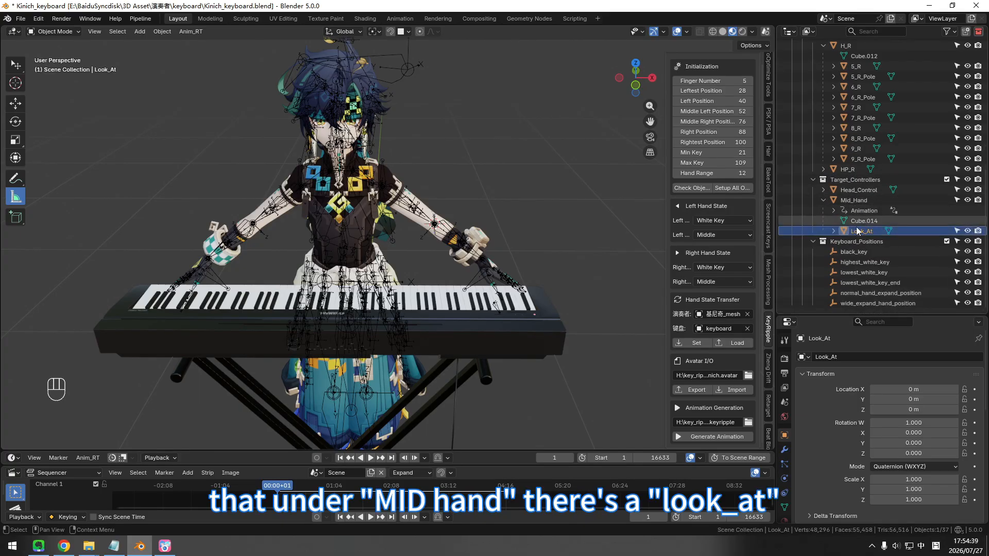
click(859, 231)
click(855, 202)
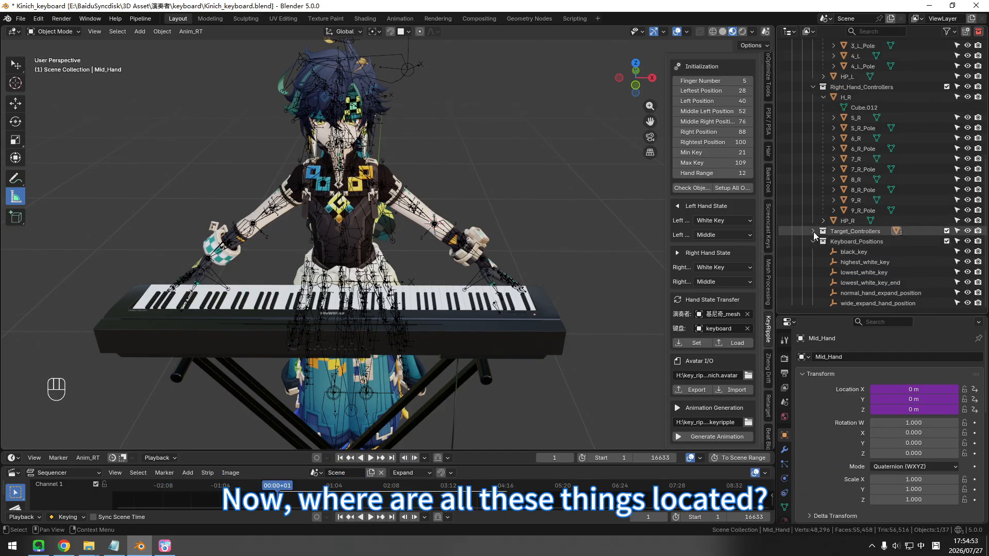
Step: Clear the location of every object in the Controllers collection to bring them to the origin, and save the file
scroll(841, 210, up, 5)
scroll(841, 208, up, 4)
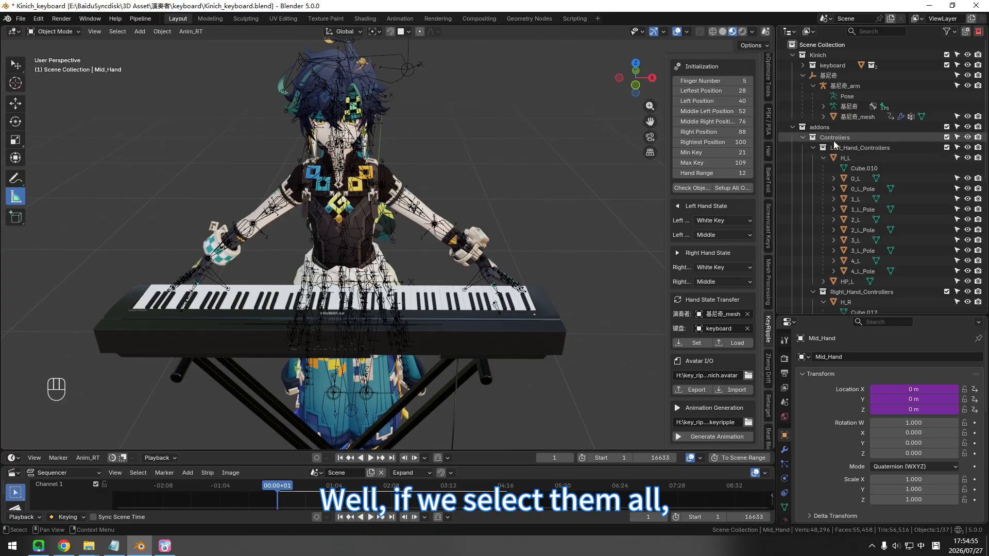
click(833, 137)
right_click(833, 138)
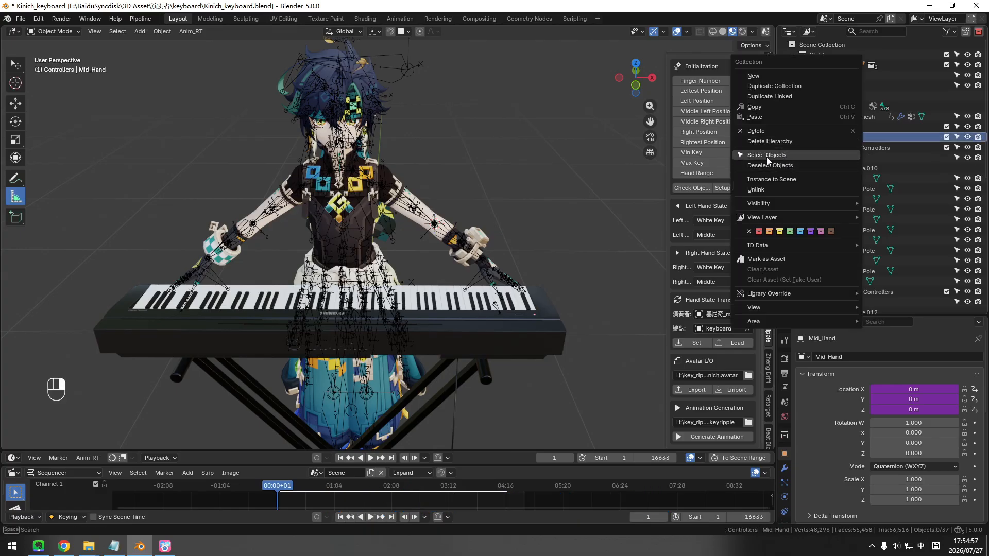
click(796, 156)
scroll(532, 261, up, 3)
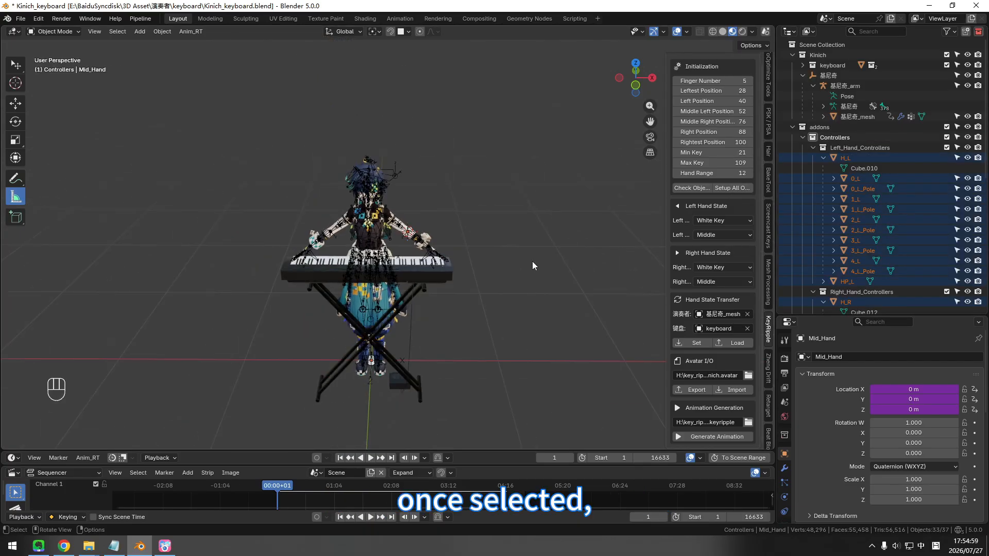
scroll(518, 249, up, 5)
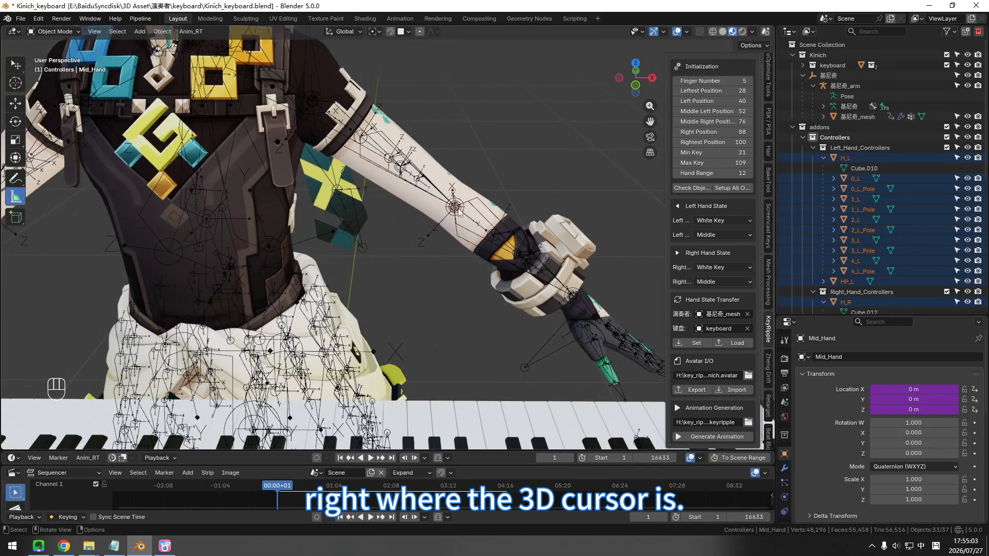
scroll(539, 201, down, 6)
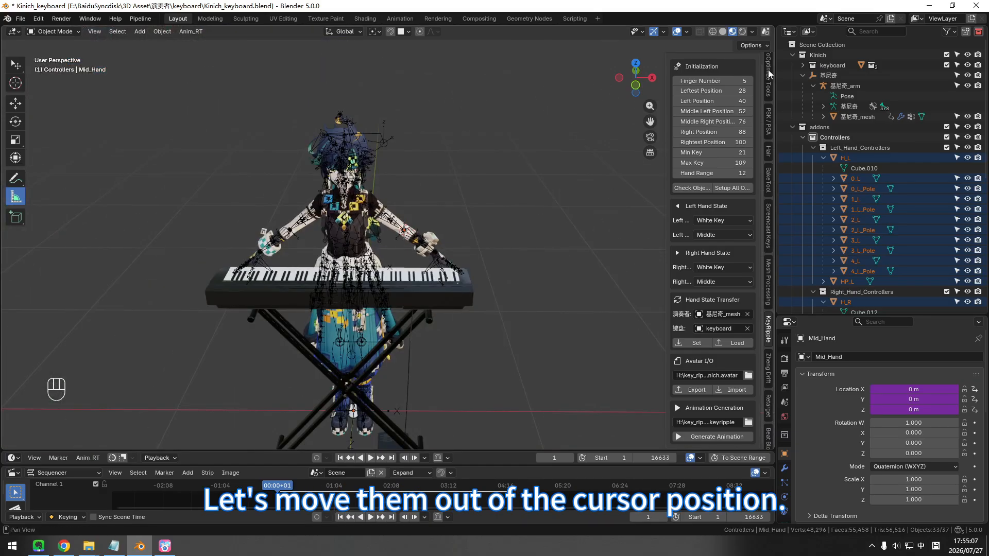
scroll(768, 72, up, 11)
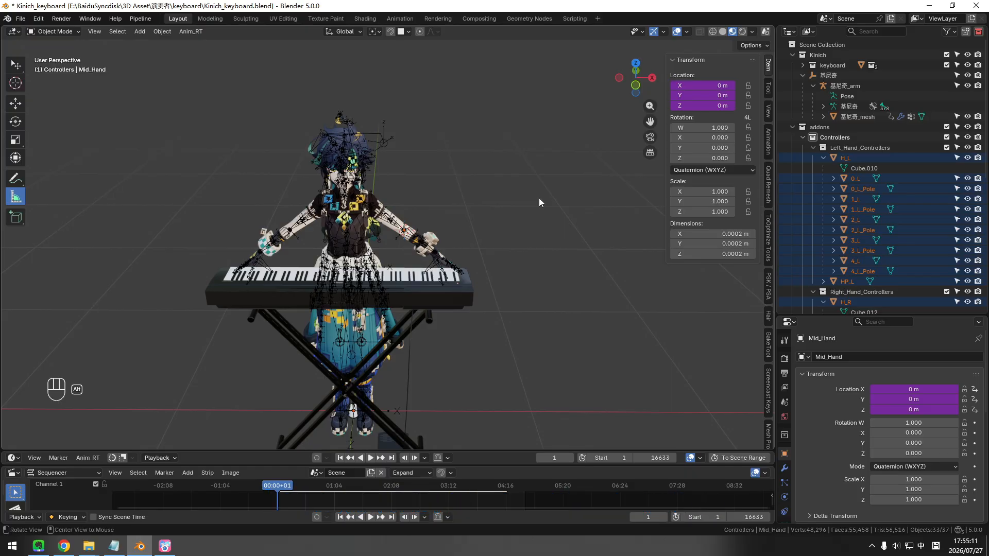
key(alt+g)
shift+scroll(530, 271, down, 8)
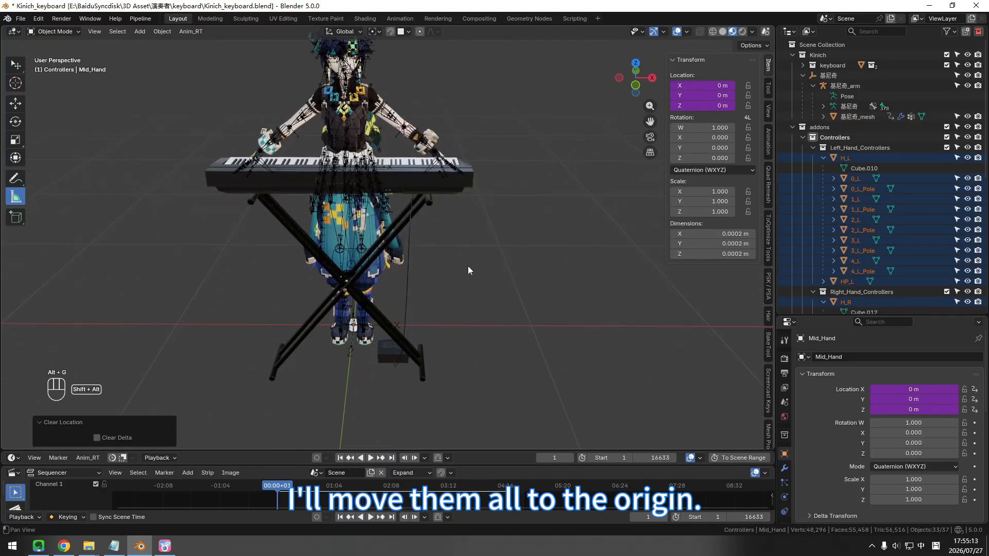
middle_drag(448, 319, 468, 325)
key(ctrl+s)
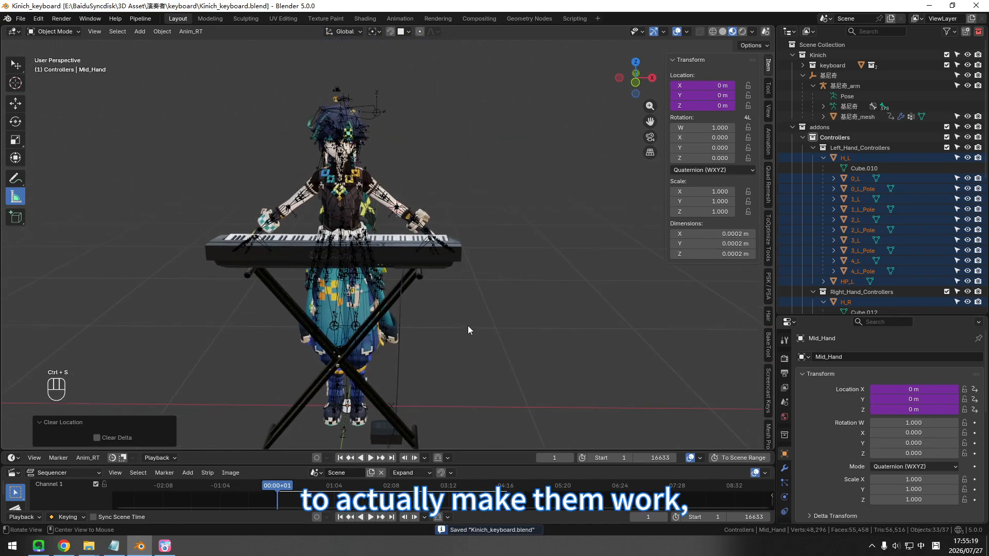
Step: Inspect the H_L palm controller and the 0_L finger controller in relation to the character's hands
alt+shift+drag(478, 299, 486, 250)
click(845, 158)
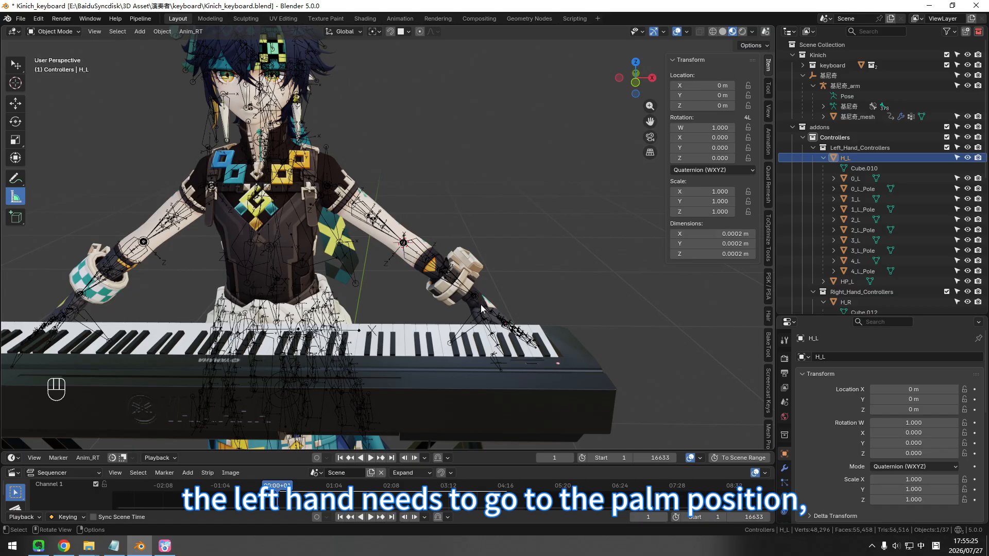
click(852, 179)
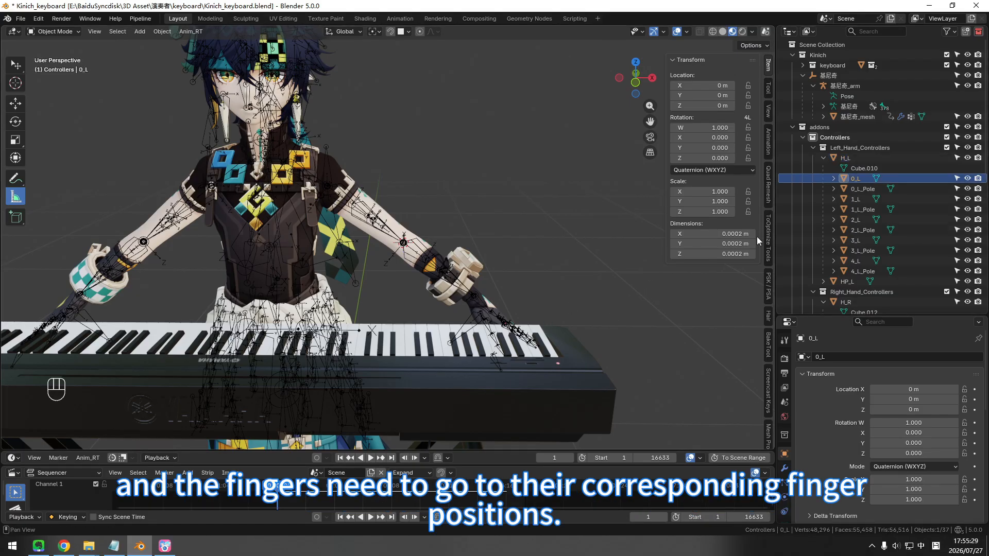
Step: Find the Bone Controller Mapping add-on and expand its 骨骼/控制器映射 settings
click(768, 397)
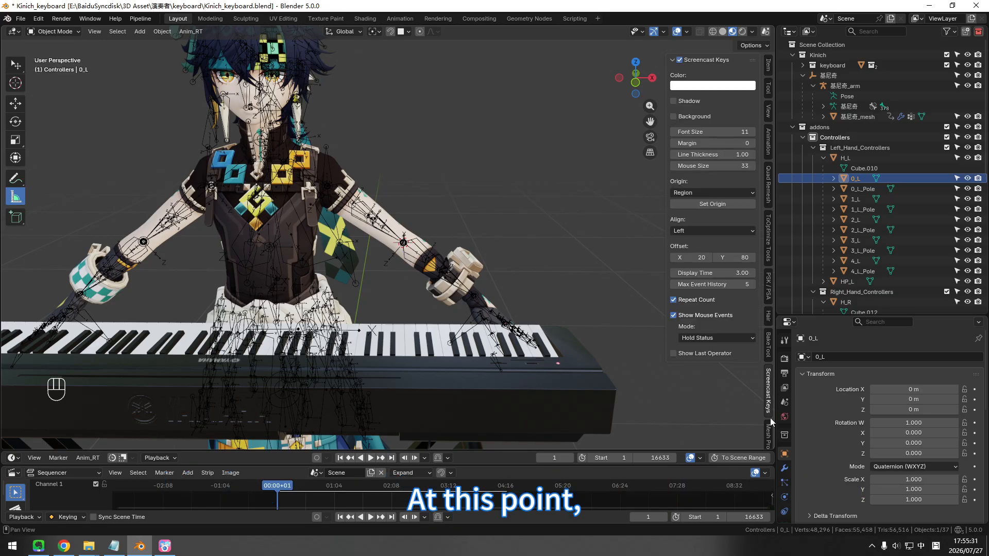
click(771, 429)
scroll(759, 346, down, 8)
scroll(594, 331, up, 5)
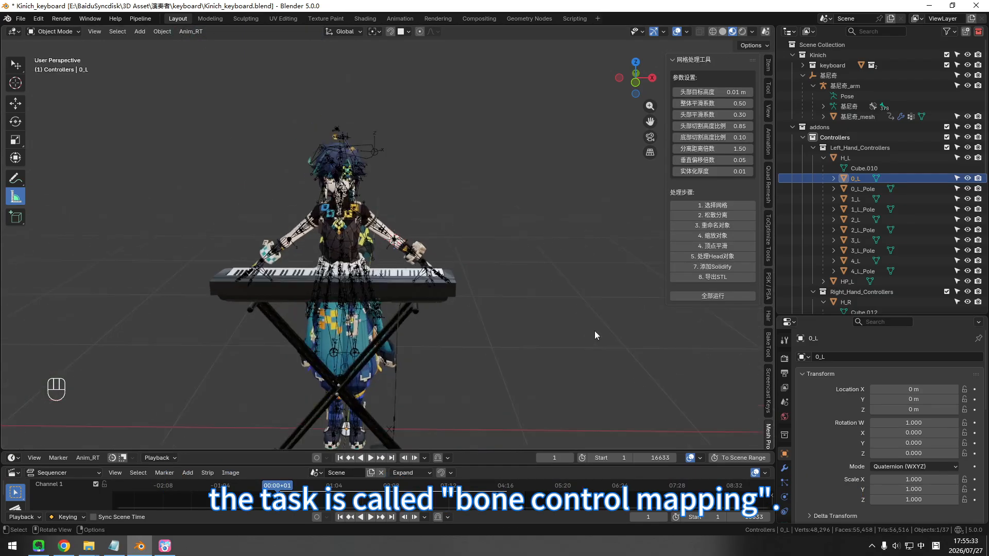
scroll(767, 302, down, 8)
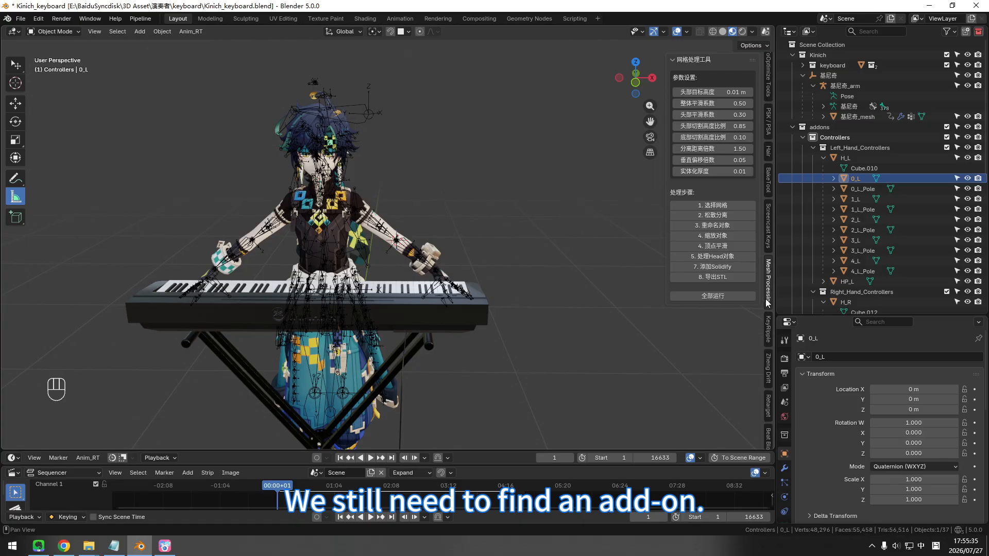
scroll(767, 303, down, 4)
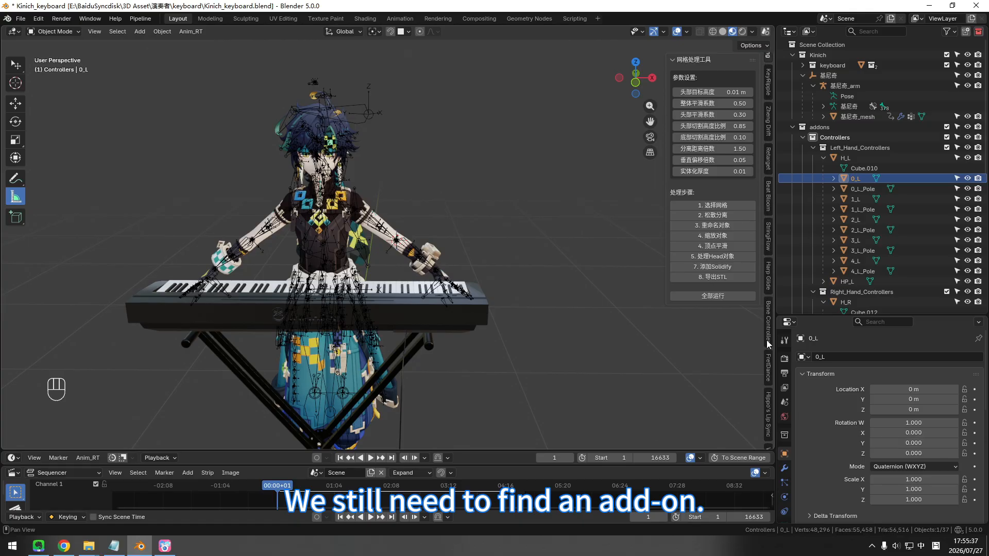
scroll(769, 330, down, 2)
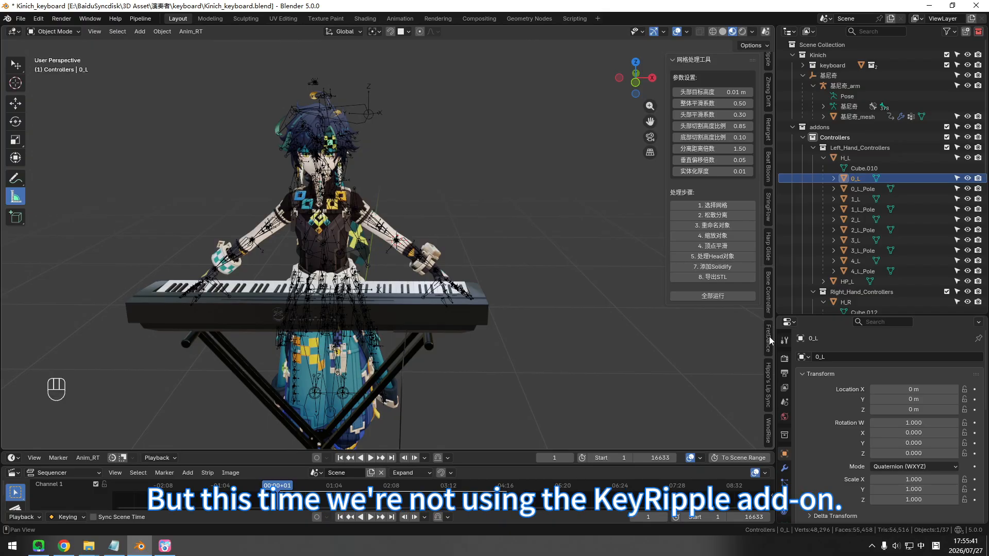
click(769, 135)
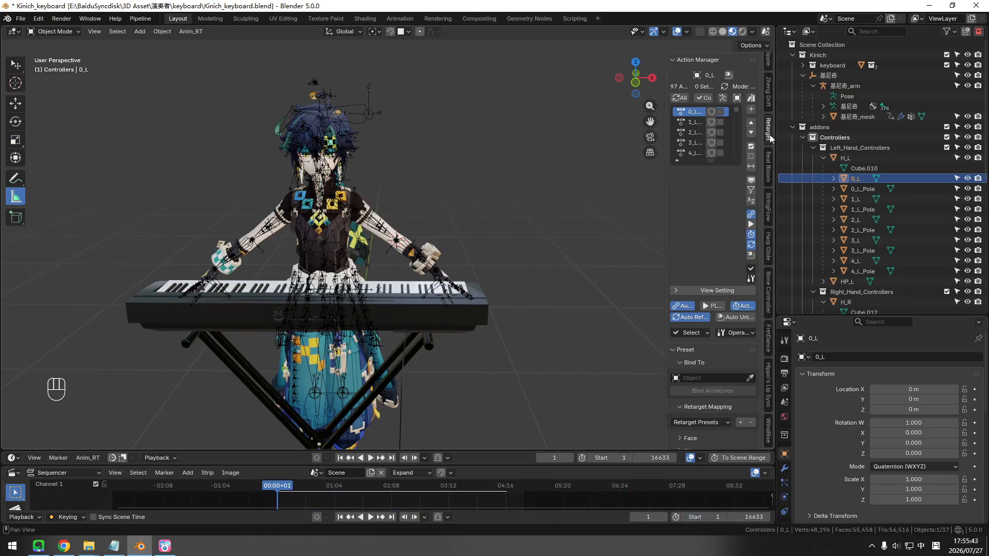
click(769, 301)
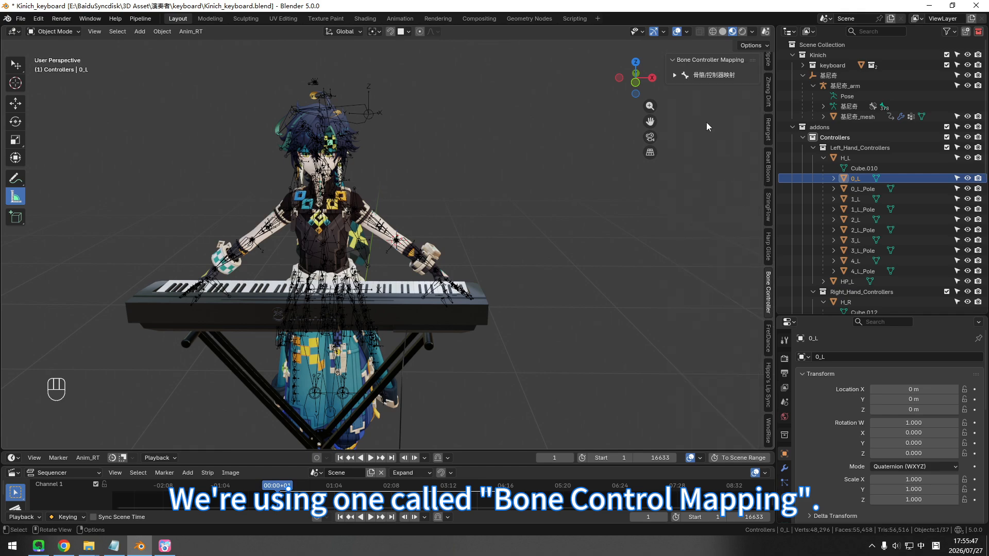
click(674, 75)
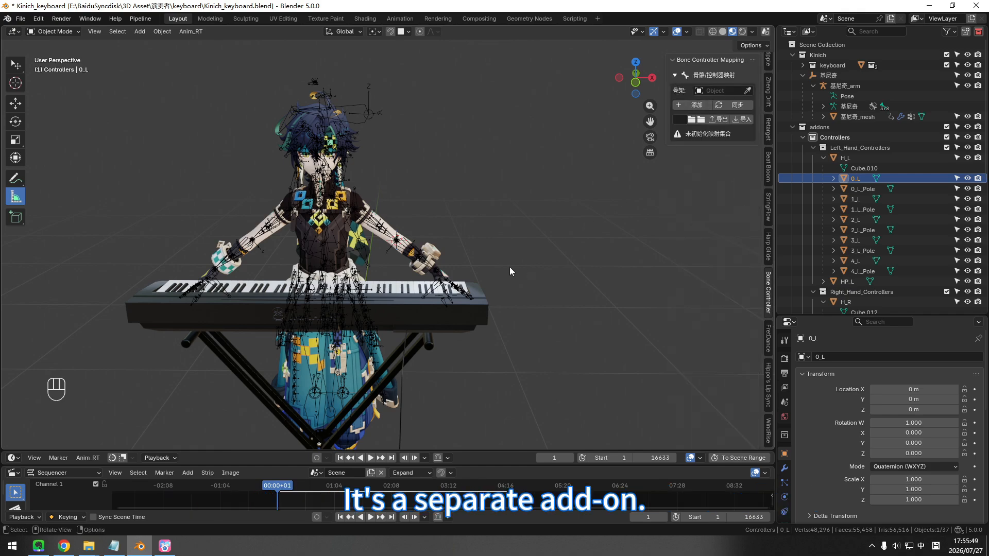
Step: Set 基尼奇_arm as the armature for the bone controller mapping by sampling it from the character
alt+shift+drag(484, 242, 542, 250)
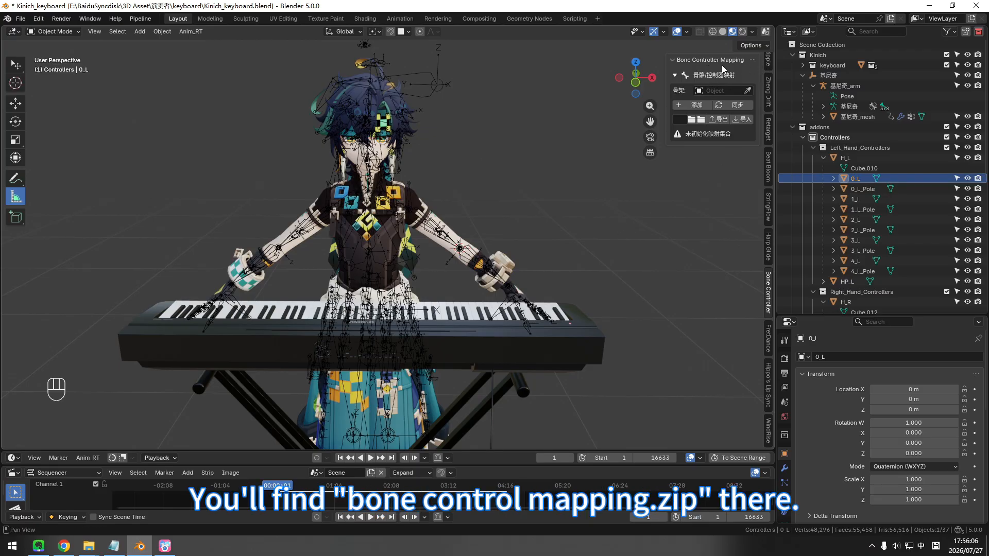
click(709, 91)
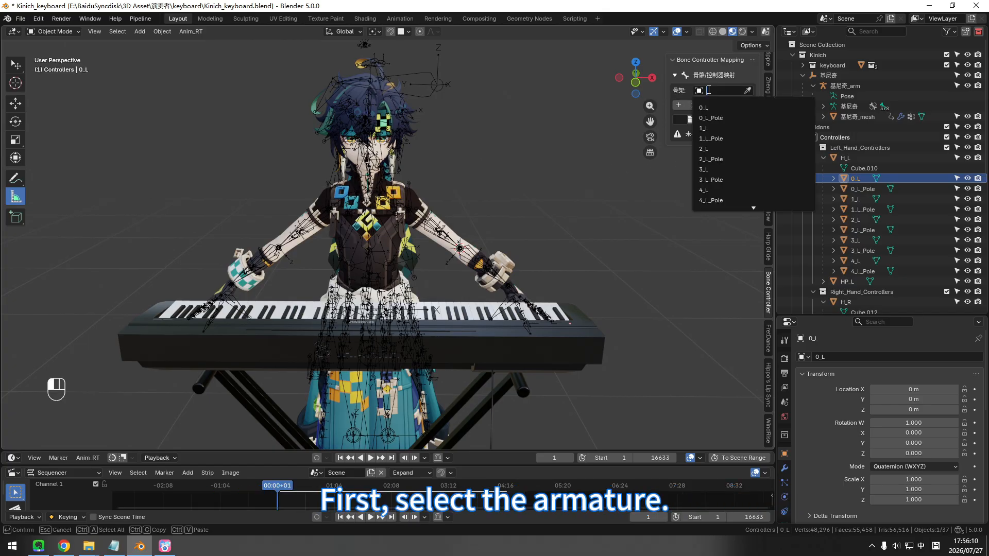
click(747, 90)
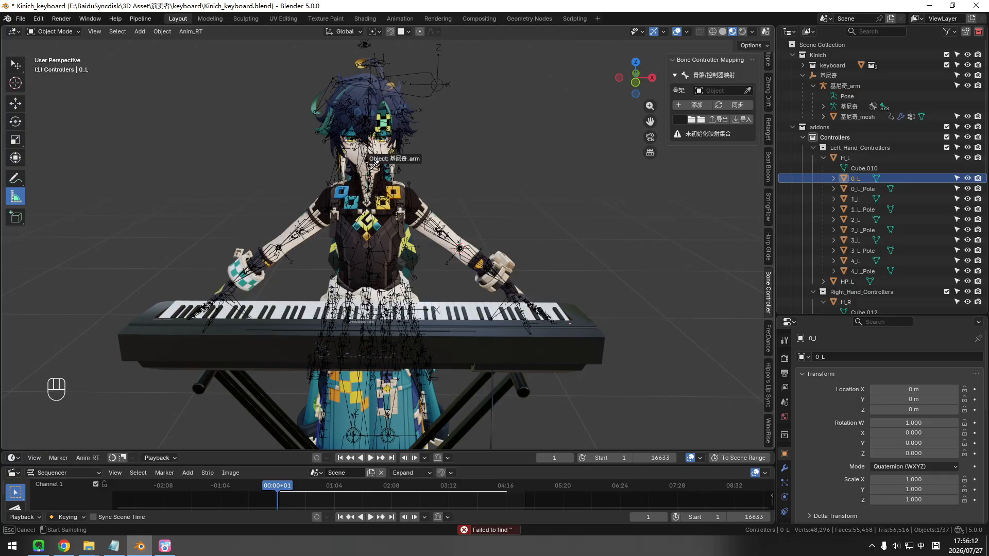
click(372, 165)
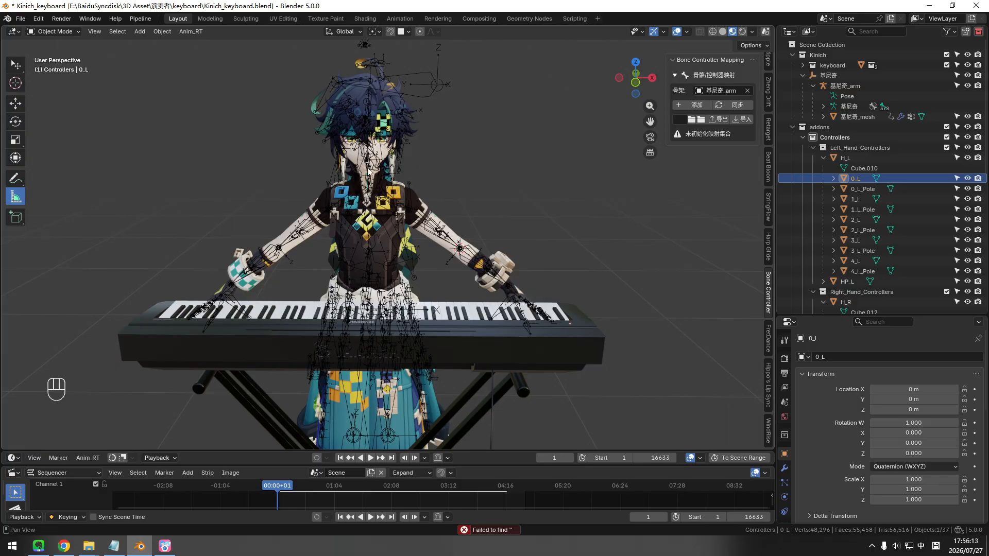
Step: Add a first entry to the bone controller mapping and assign the H_L controller to it
click(688, 106)
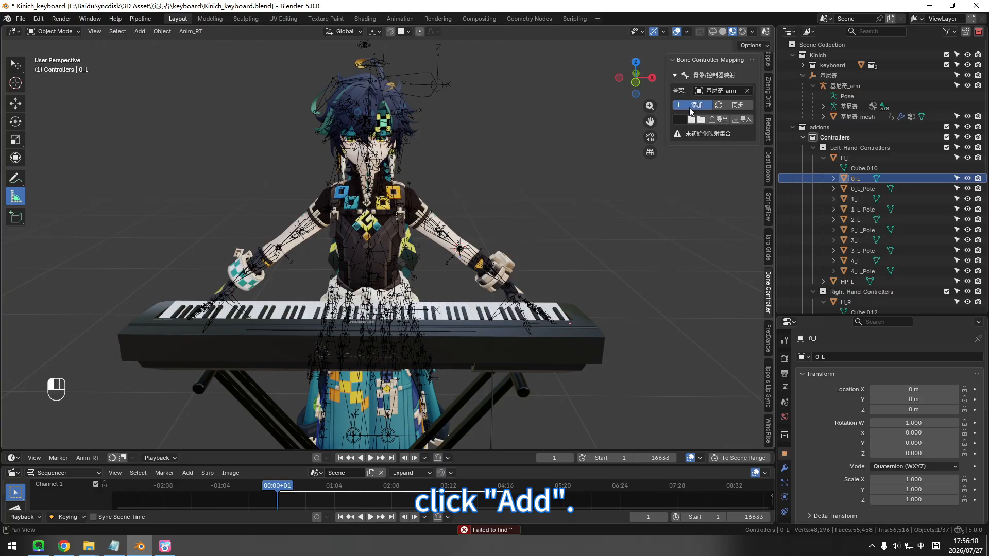
click(724, 134)
click(692, 135)
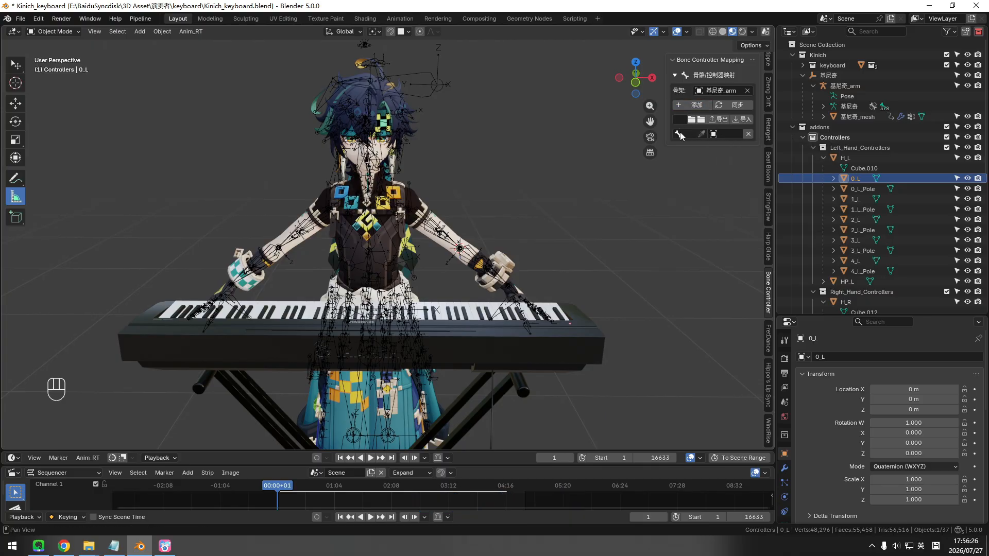
click(723, 134)
click(692, 134)
click(688, 134)
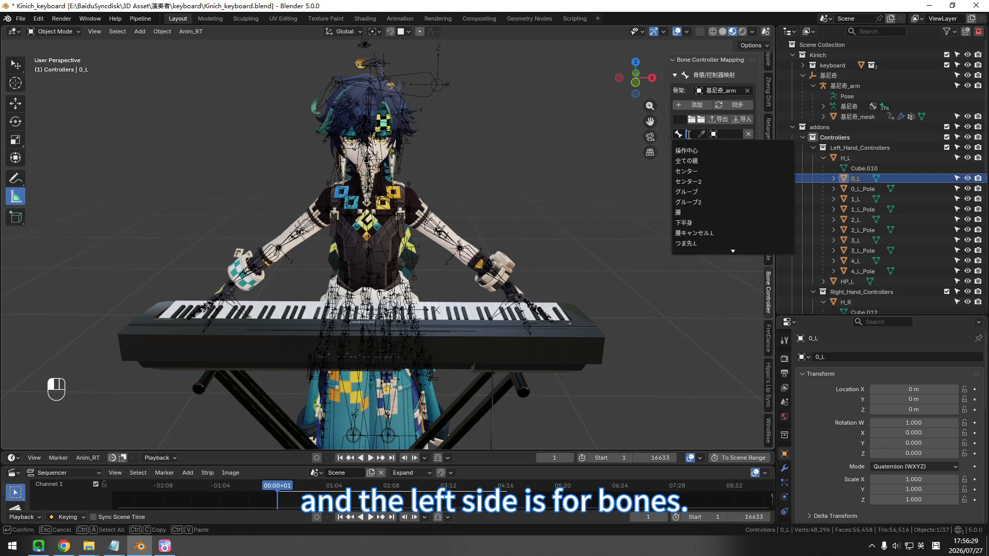
click(713, 134)
click(721, 134)
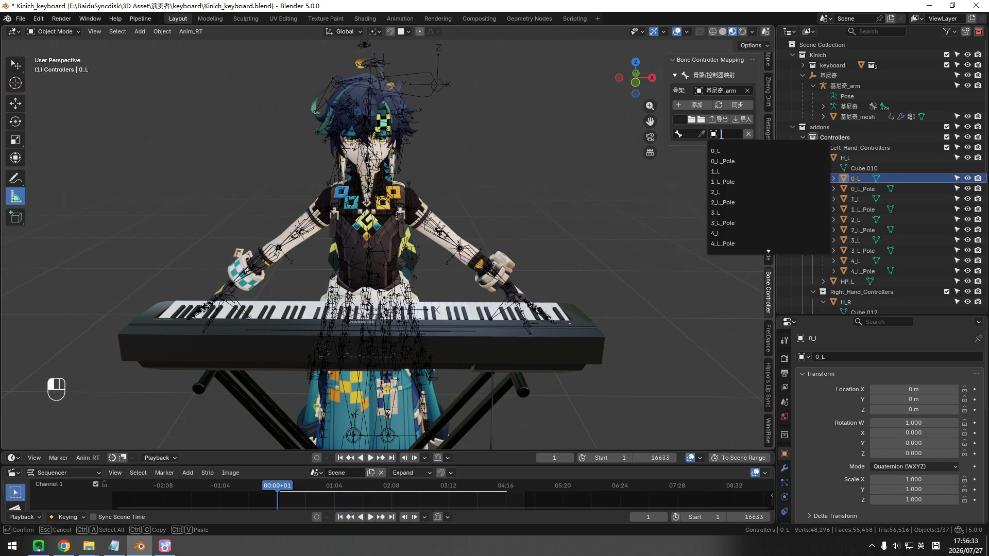
text(hl)
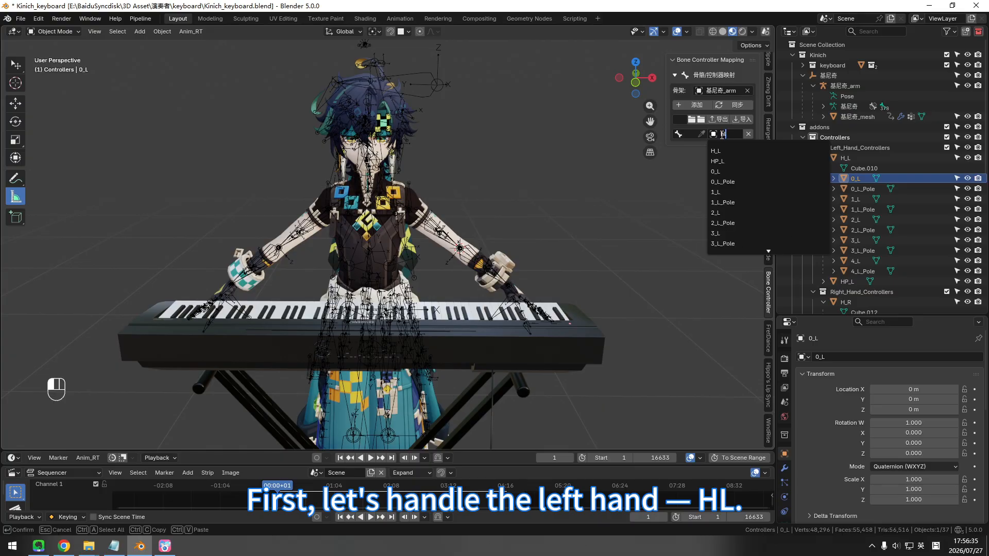
key(Return)
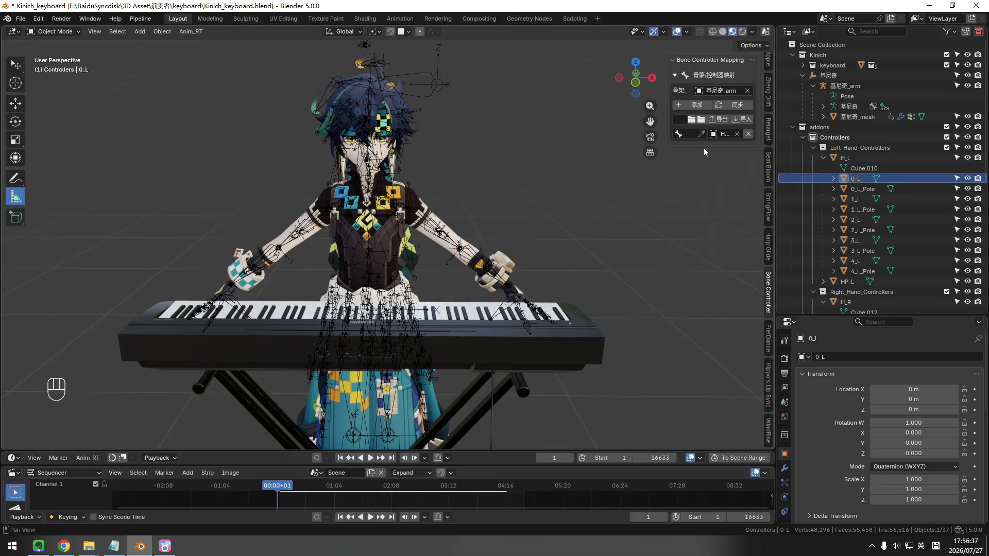
Step: Assign the left wrist bone 手首.L to the mapping entry of the H_L controller
click(689, 134)
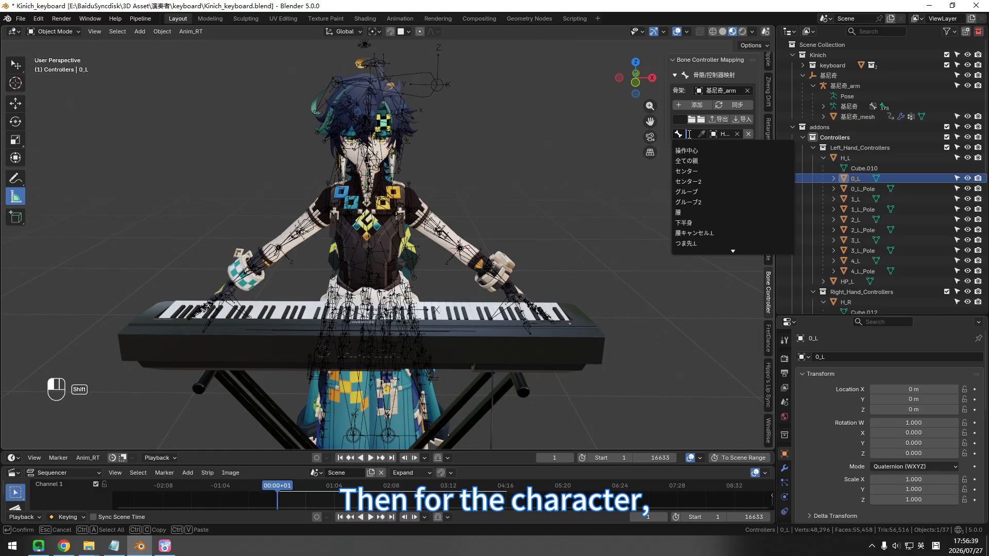
text(手)
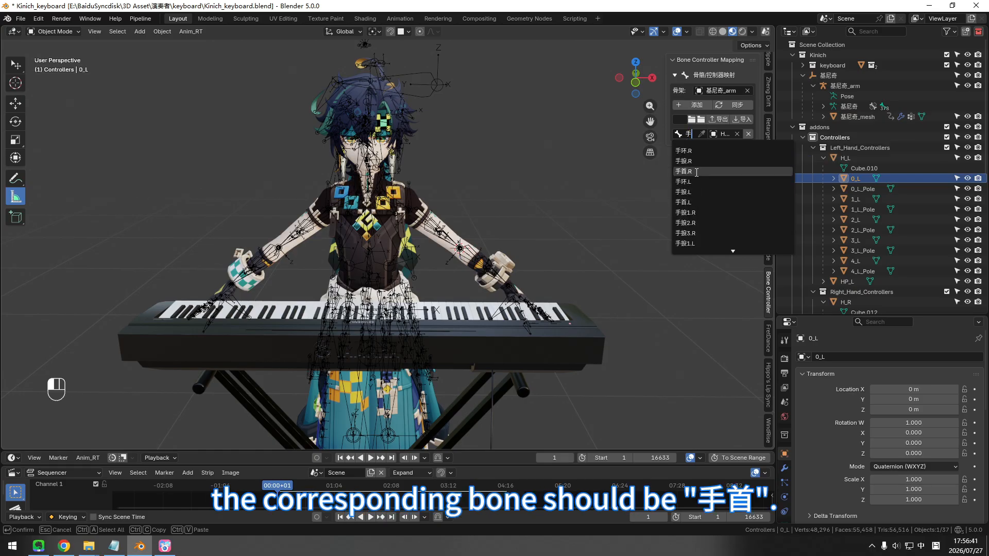
click(692, 202)
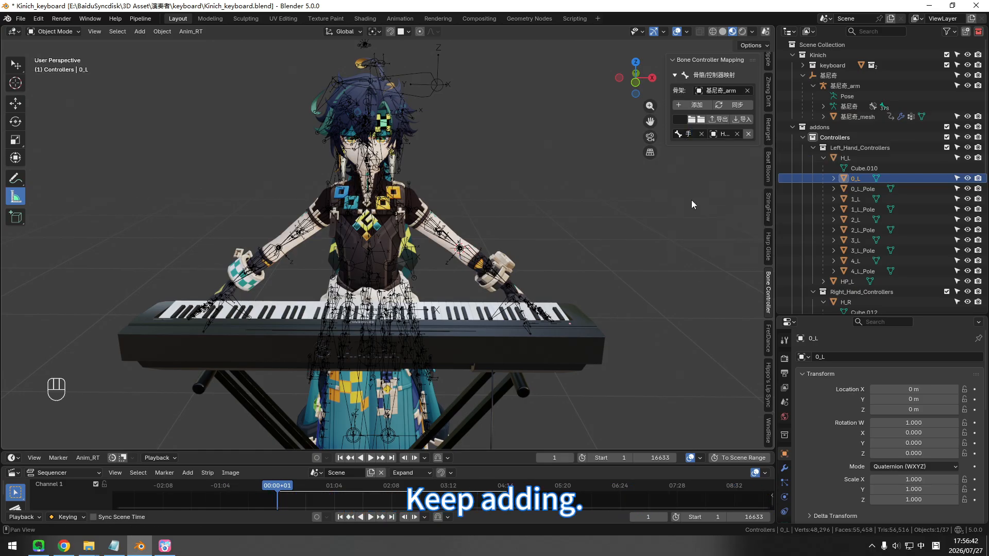
Step: Add a second mapping entry, widen the mapping settings area, and pair the H_R controller with the bone 手首.R
click(695, 105)
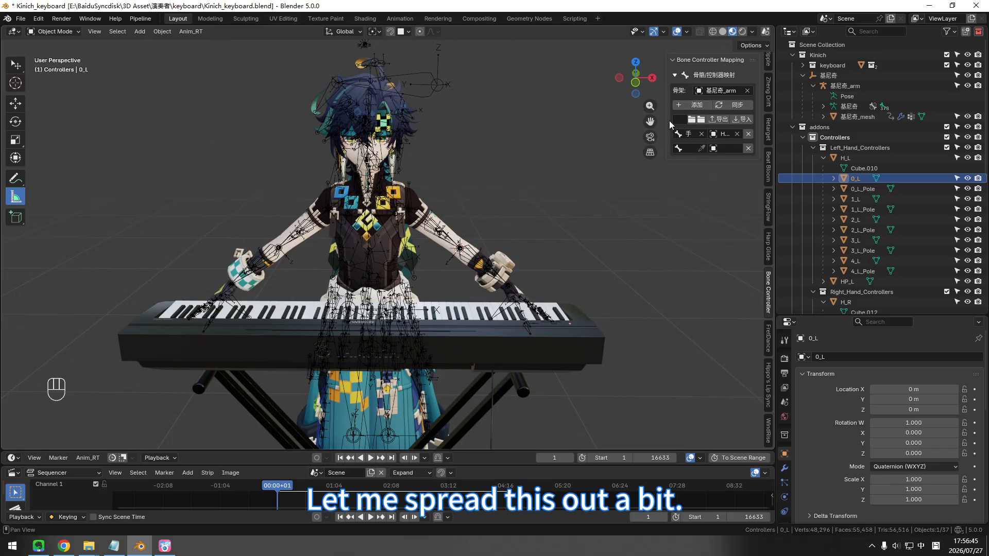
drag(668, 121, 613, 125)
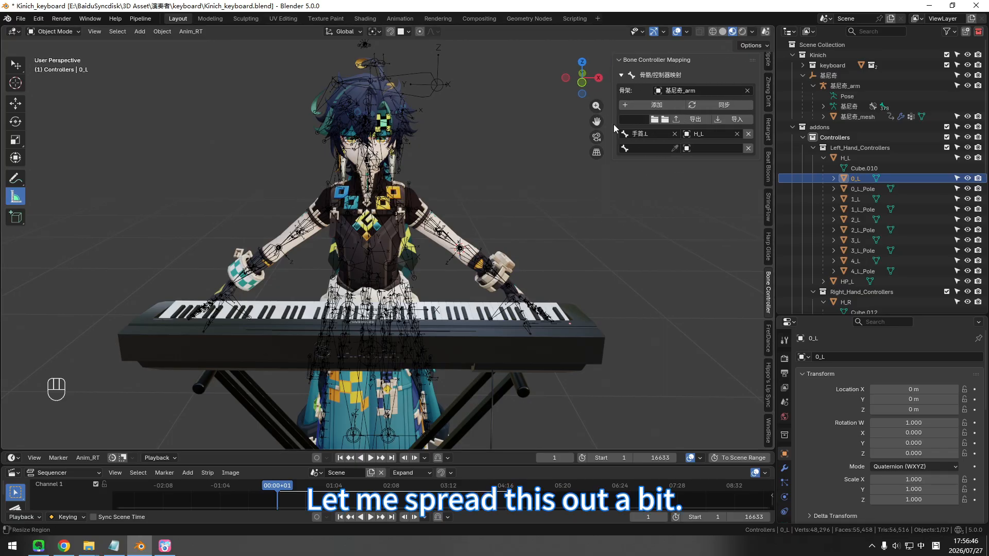
click(702, 149)
text(h)
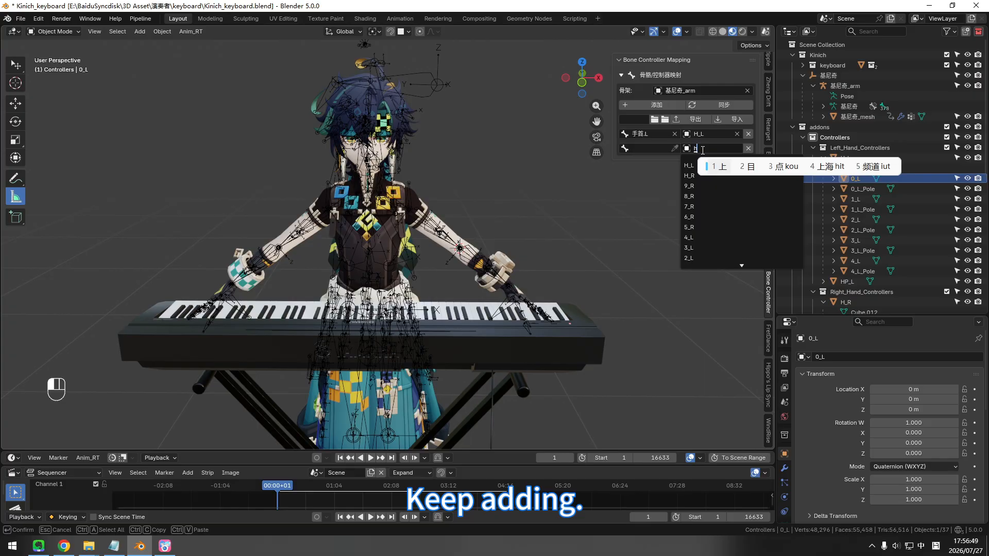
text(r)
key(shift)
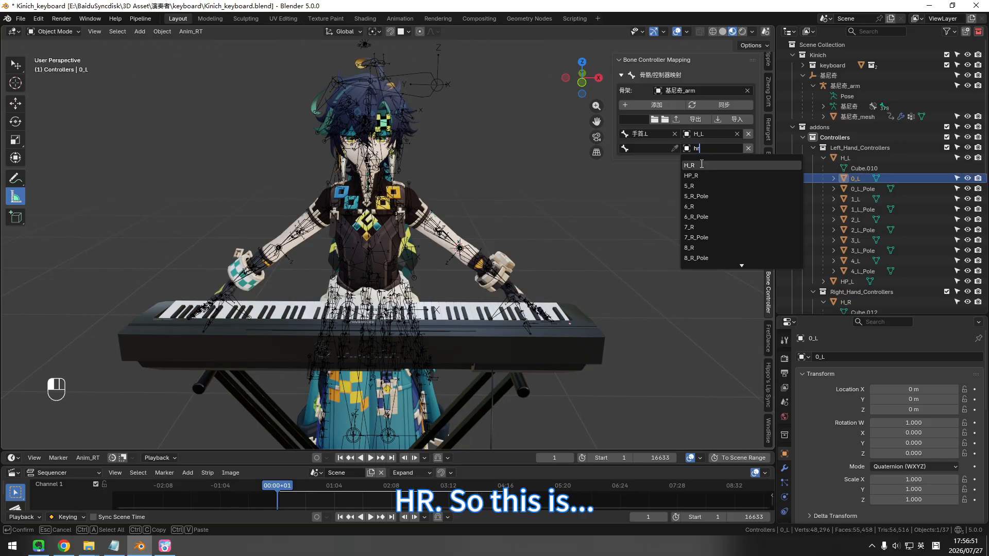
click(701, 164)
click(638, 149)
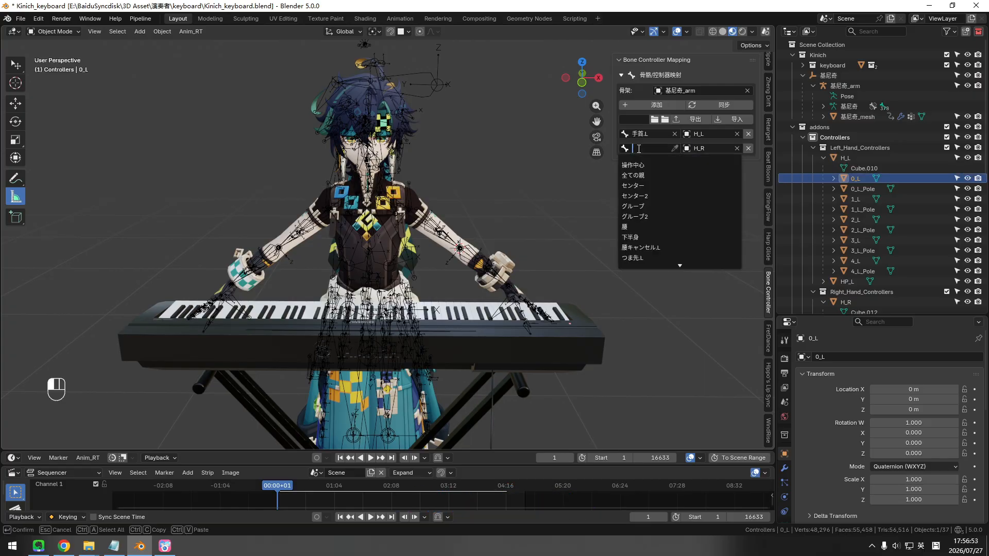
key(shift)
text(手)
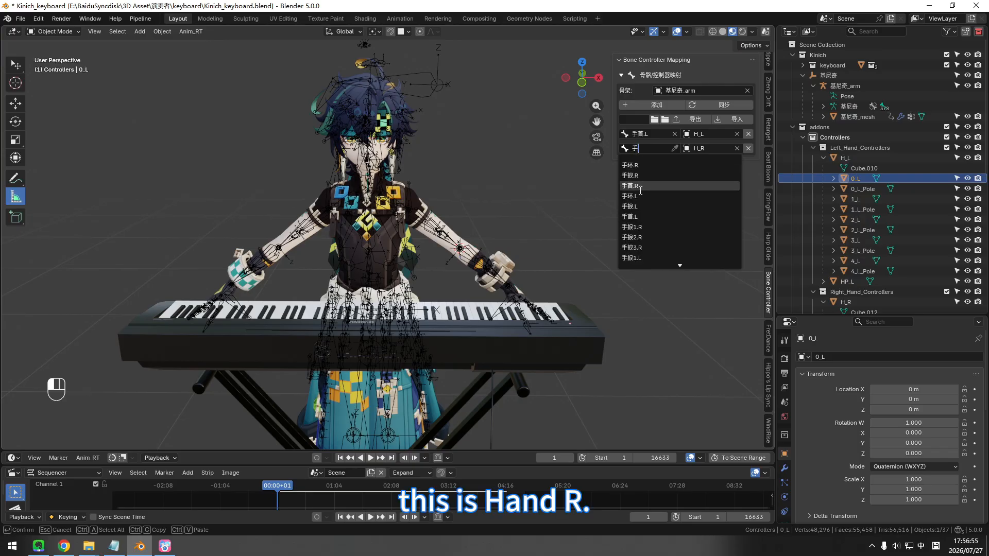
click(641, 185)
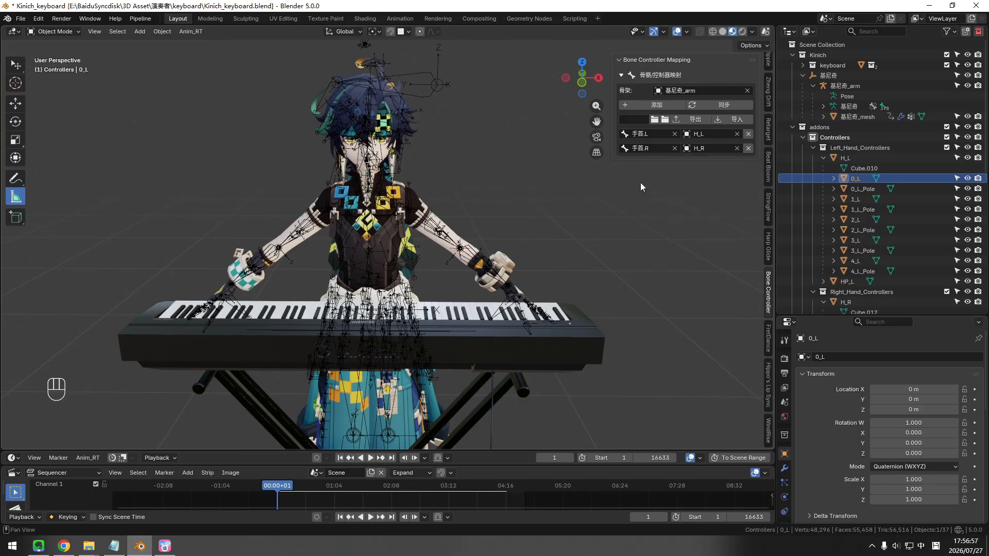
Step: Add a third mapping entry and assign the left arm's pole controller HP_L to it
click(654, 105)
click(706, 163)
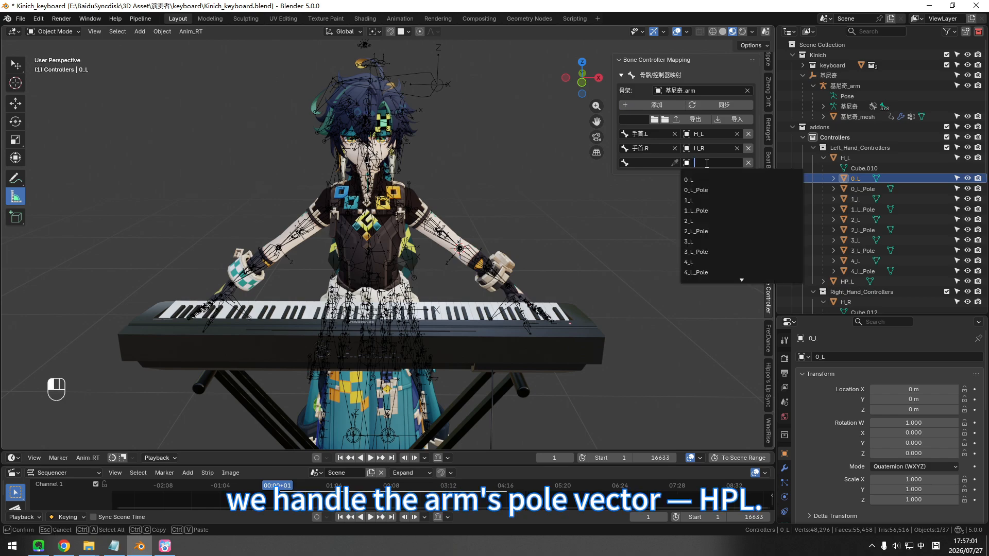
text(hp)
key(shift)
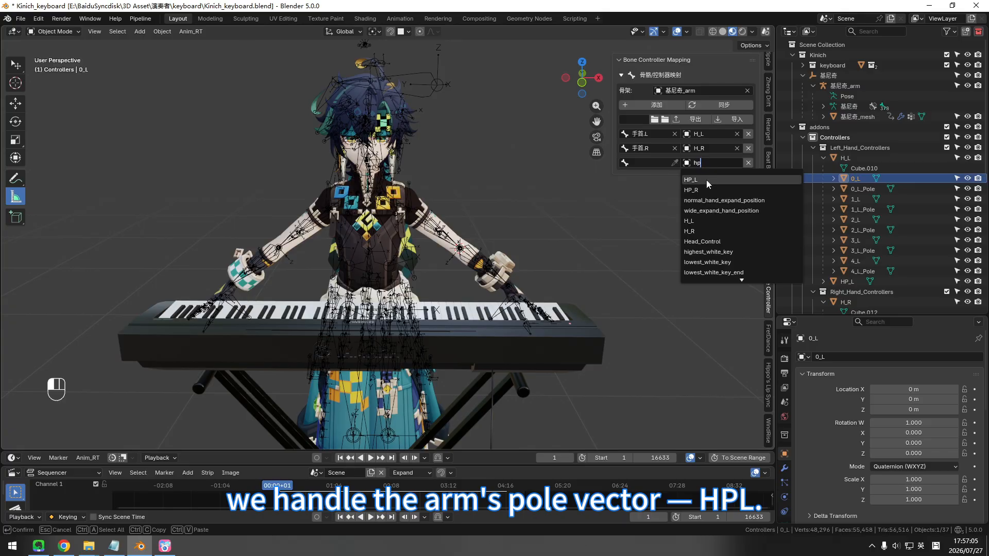
click(706, 180)
Step: Look through the armature's bone list for an elbow bone for the HP_L mapping entry
click(649, 164)
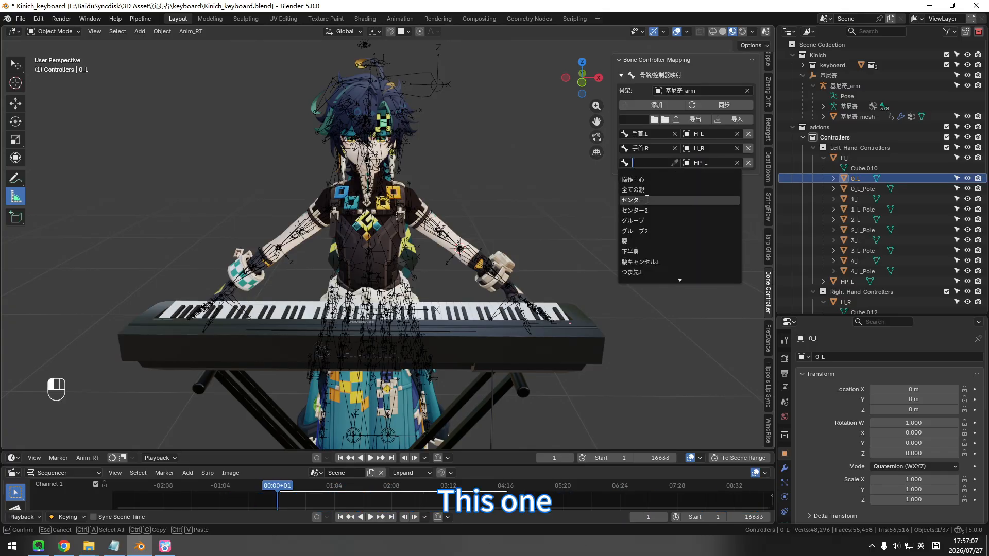
scroll(647, 200, down, 15)
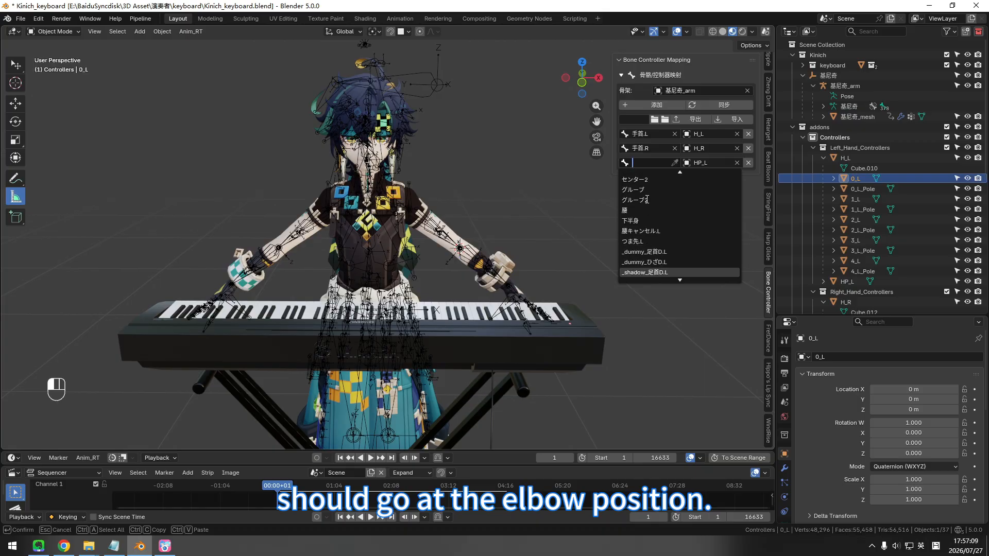
scroll(647, 200, down, 15)
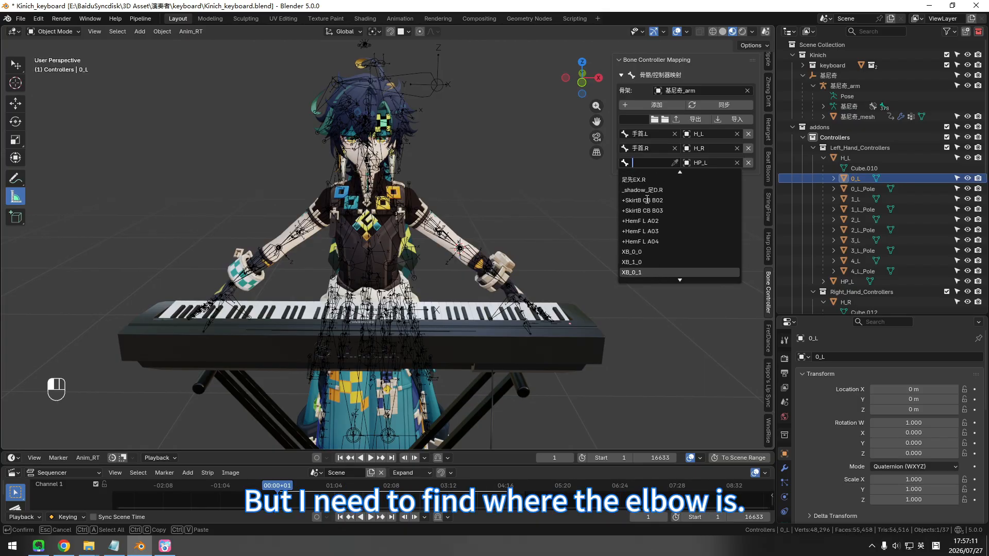
scroll(647, 200, down, 15)
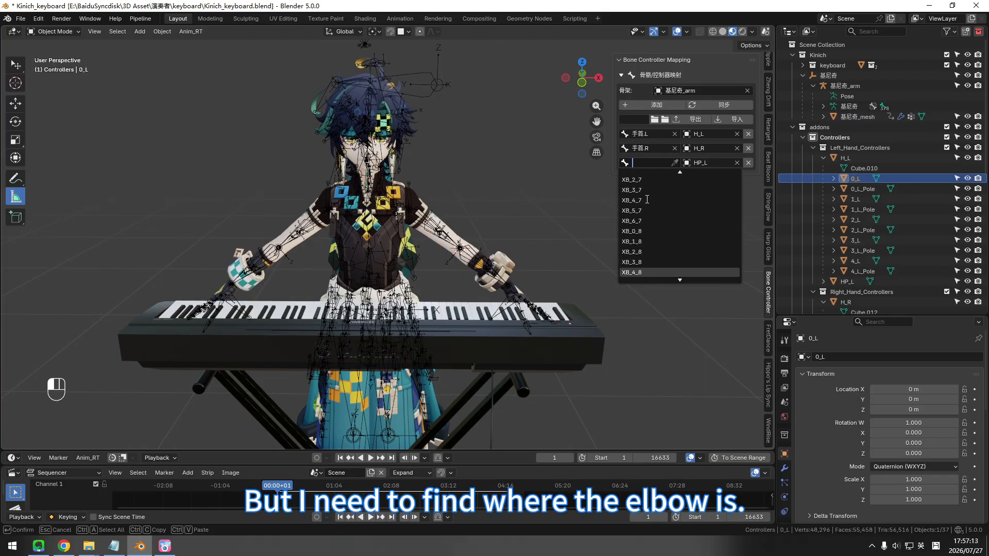
scroll(647, 200, down, 15)
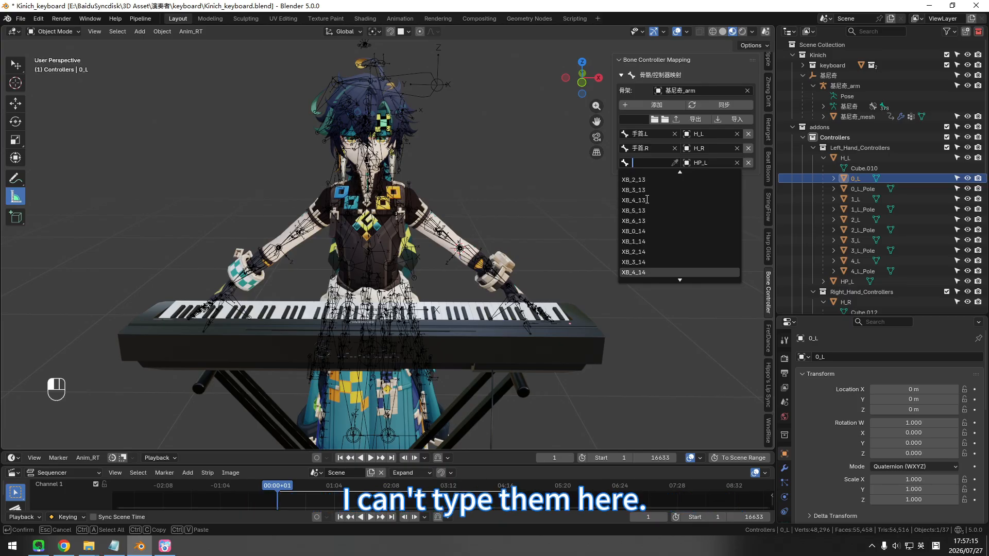
scroll(647, 200, down, 15)
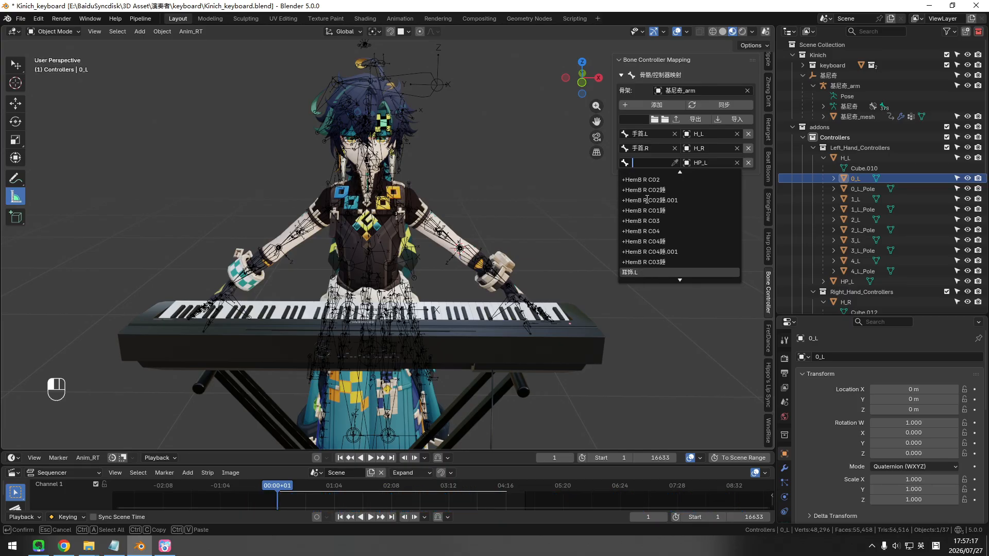
scroll(647, 199, down, 15)
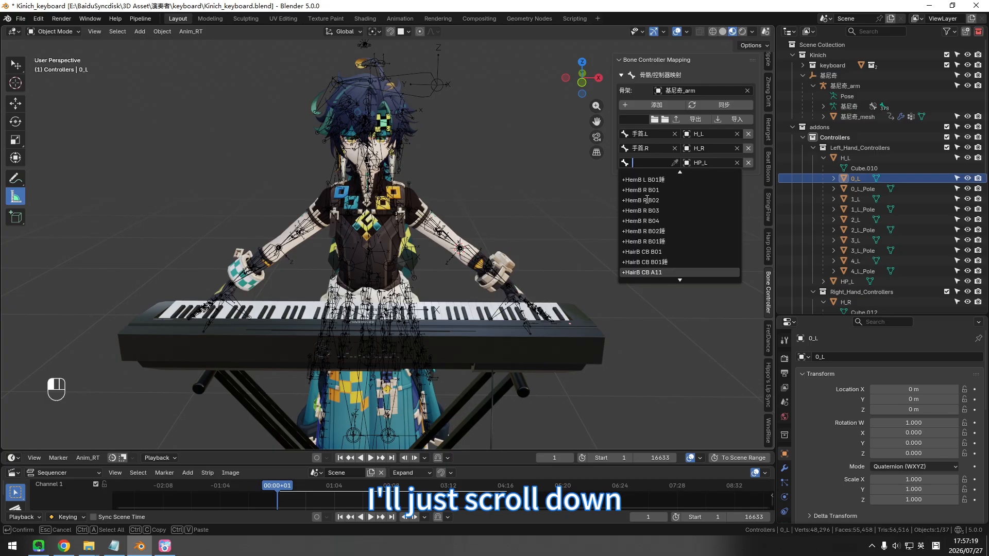
scroll(647, 199, down, 6)
click(578, 219)
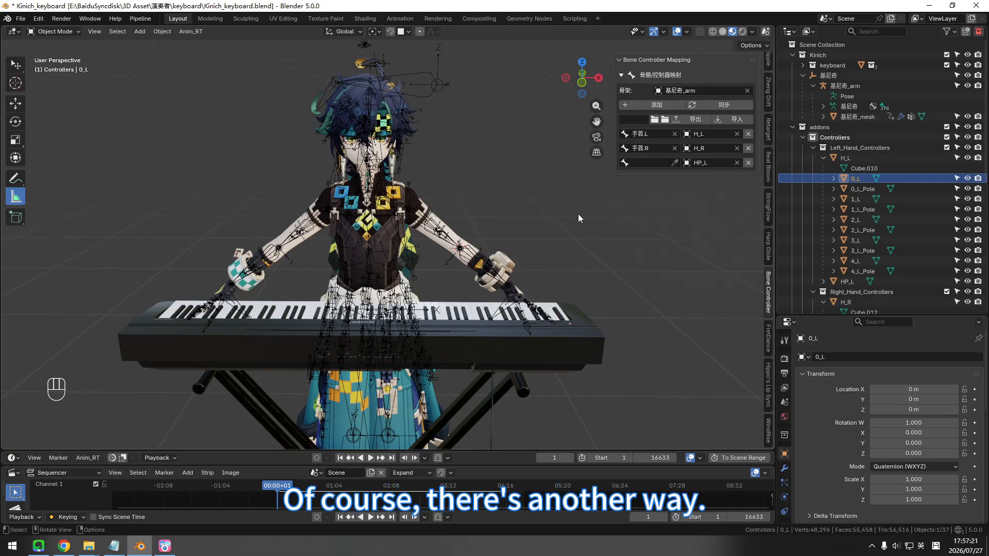
Step: Select the left forearm bone of the Kinich armature in Edit Mode and copy its name
click(446, 237)
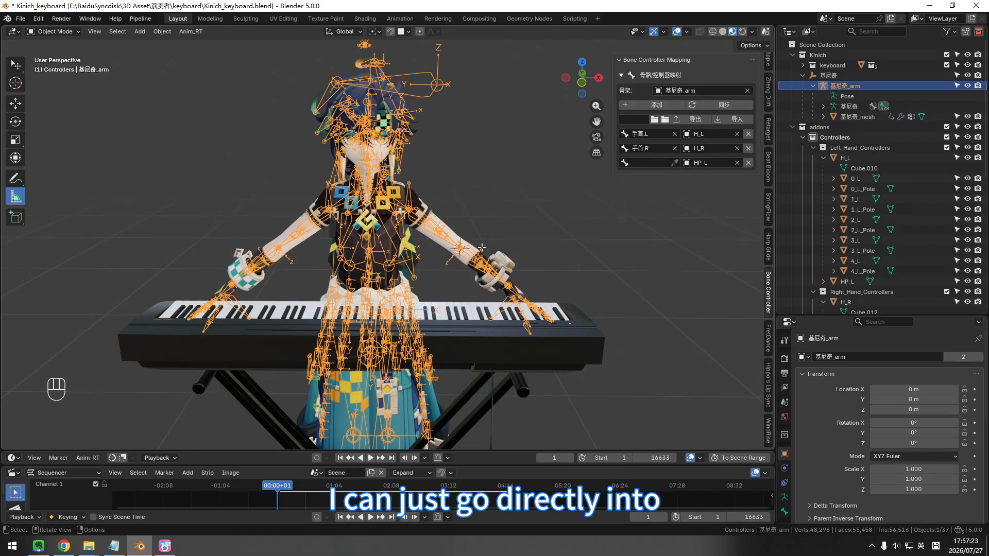
key(Tab)
scroll(542, 234, up, 8)
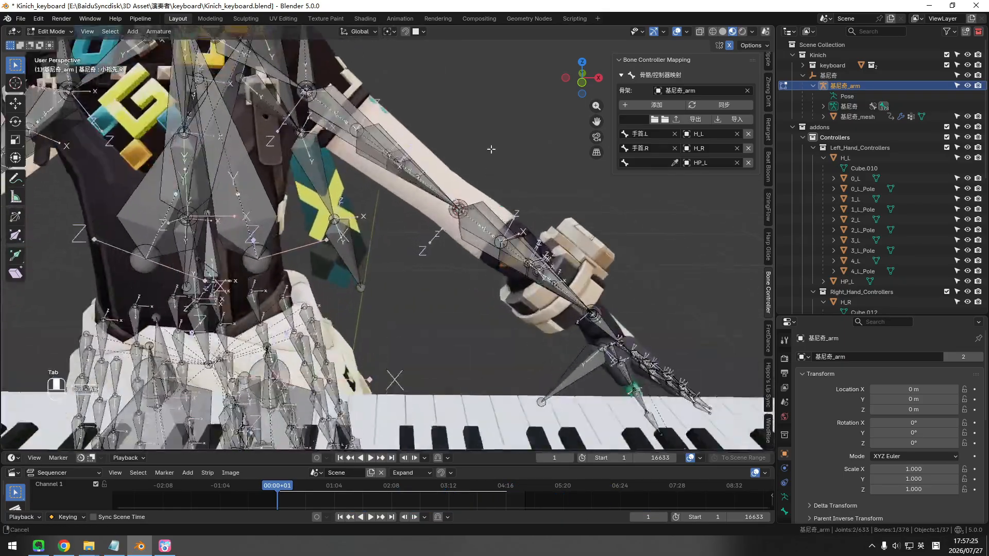
click(481, 241)
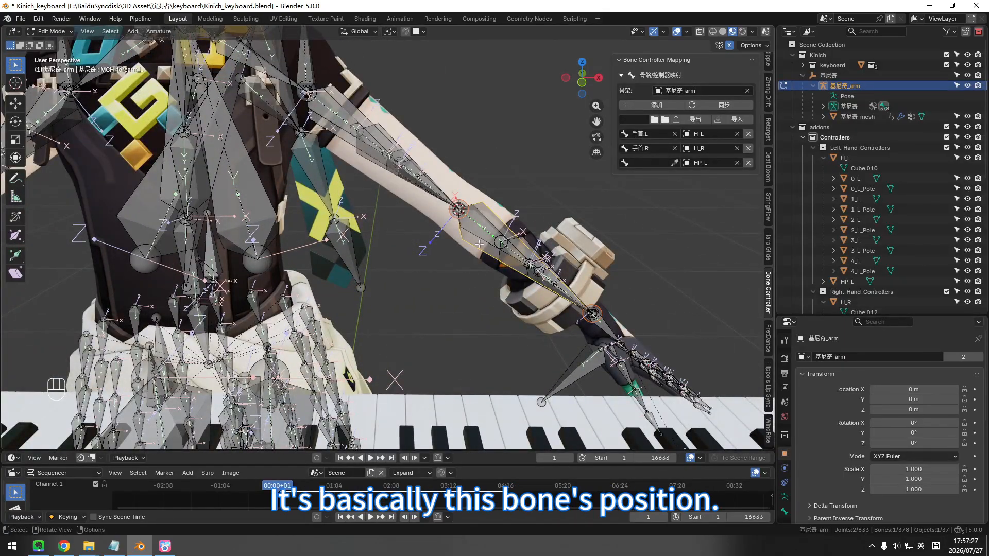
key(F2)
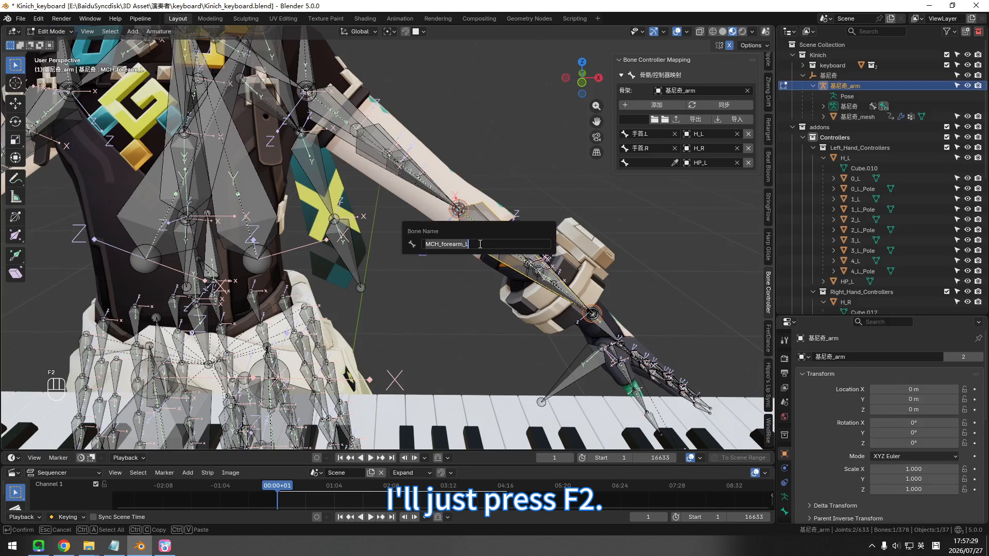
key(Return)
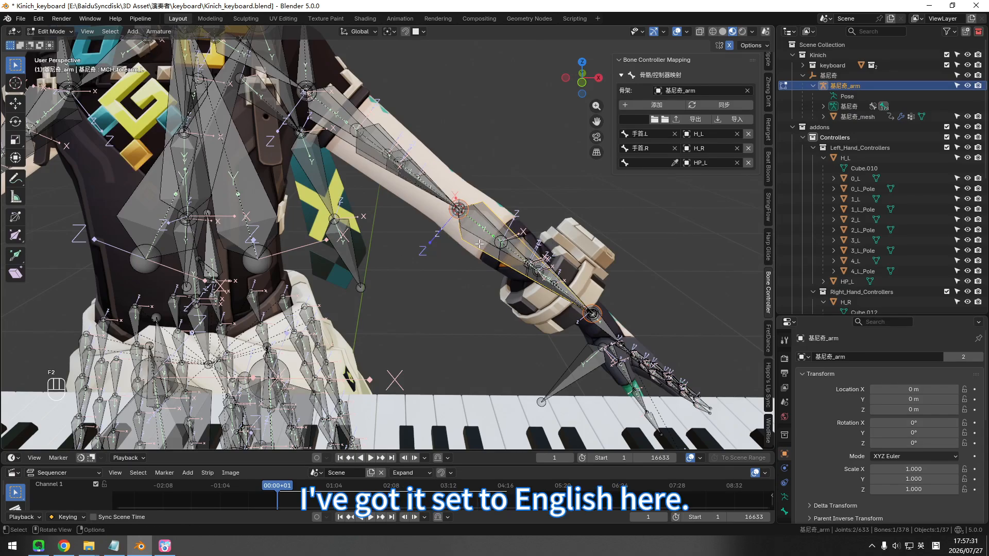
Step: Assign the bone MCH_forearm_L to the mapping entry of the HP_L controller
scroll(480, 244, down, 4)
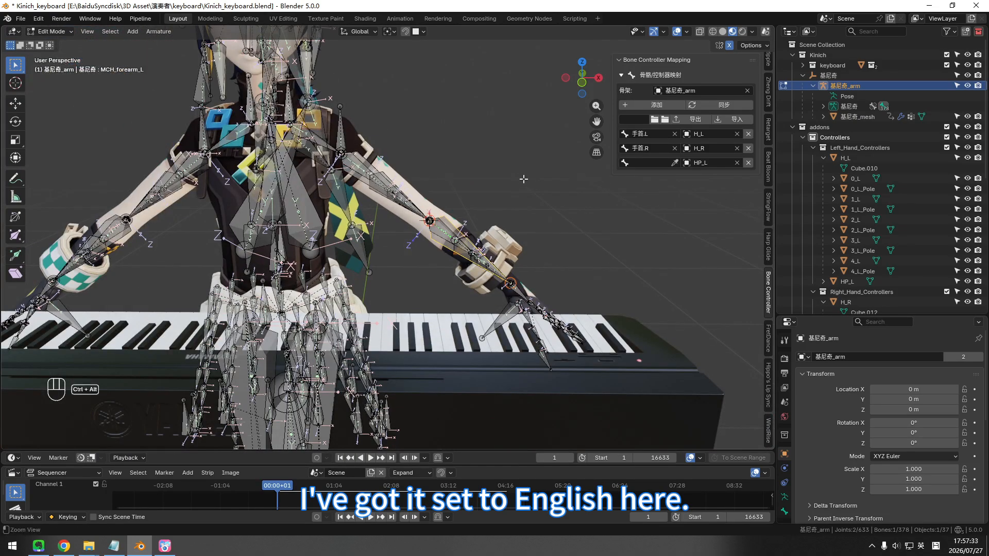
ctrl+alt+drag(523, 180, 526, 211)
click(637, 161)
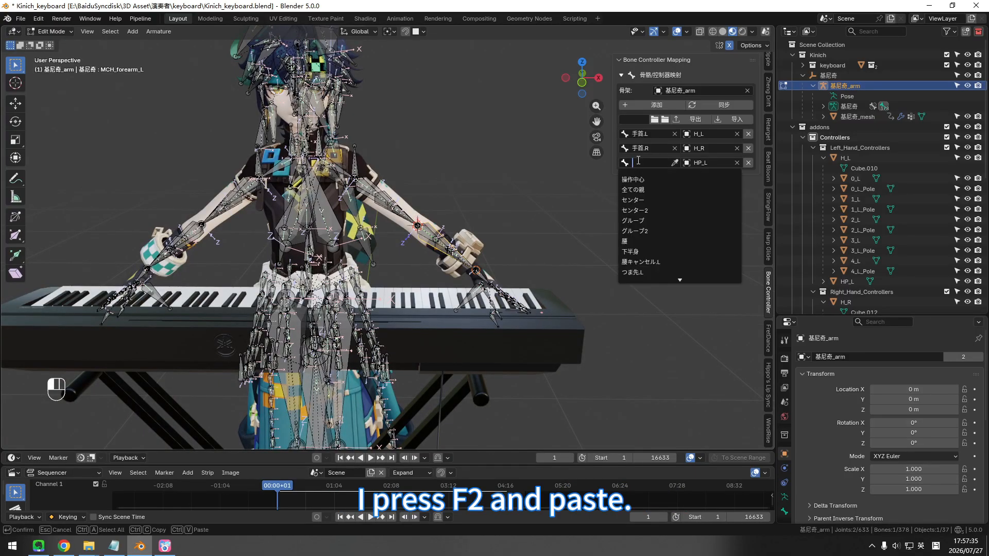
text(MCH_forearm_L)
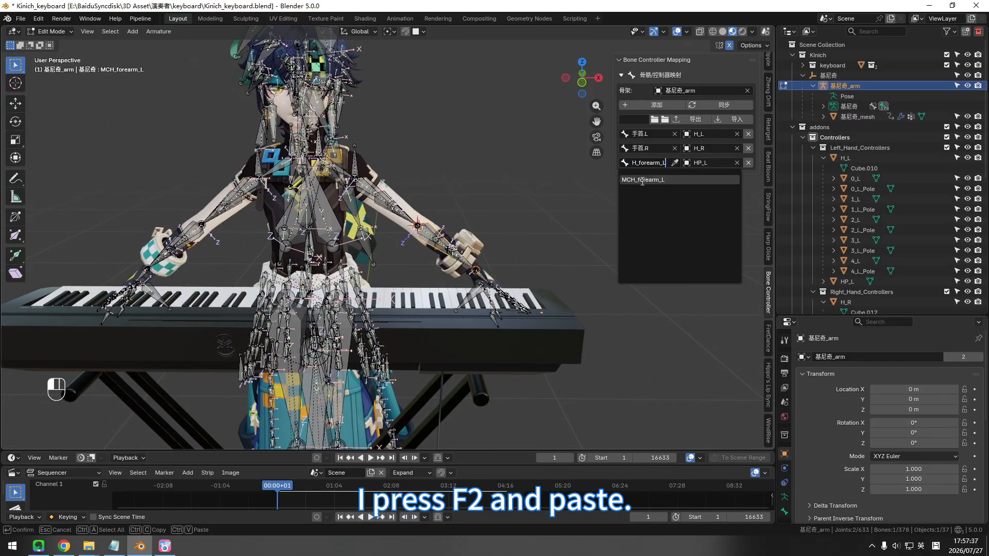
click(642, 180)
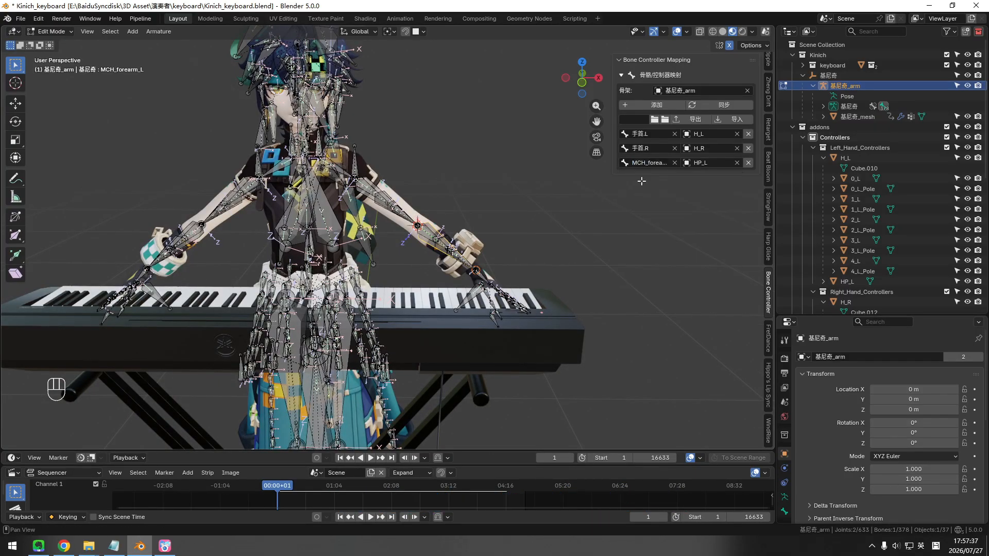
Step: Copy the name of the right forearm bone and return the armature to Object Mode
click(191, 226)
key(F2)
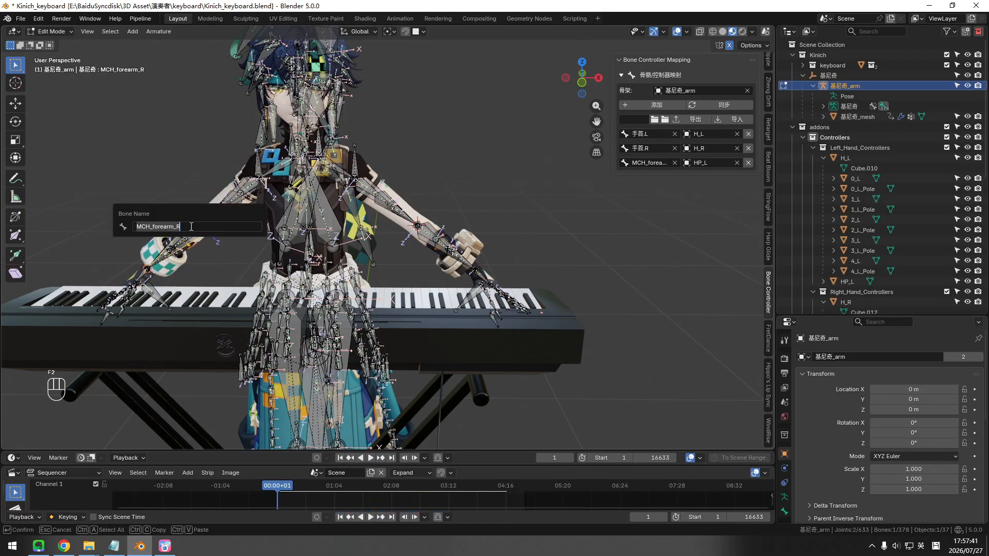
key(ctrl)
key(KP_Enter)
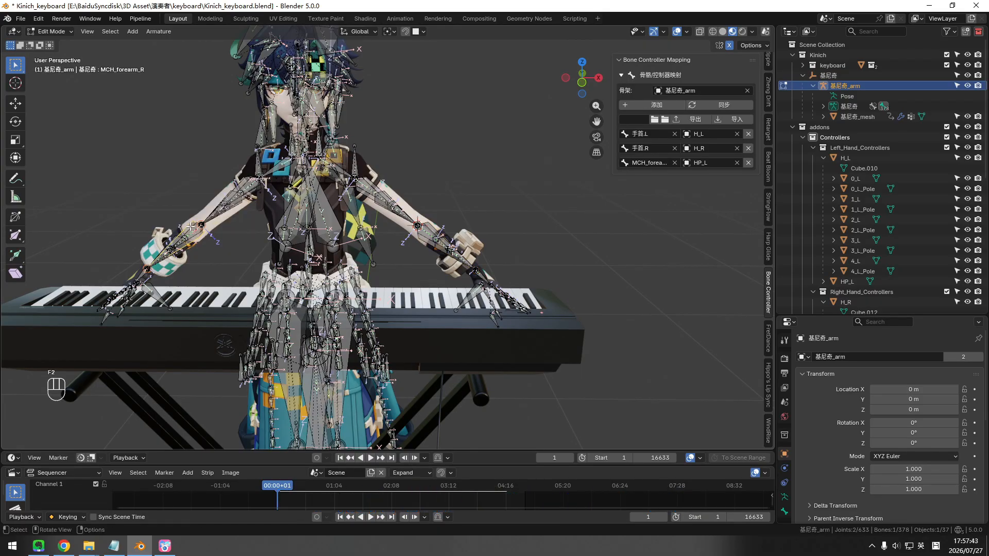
key(Tab)
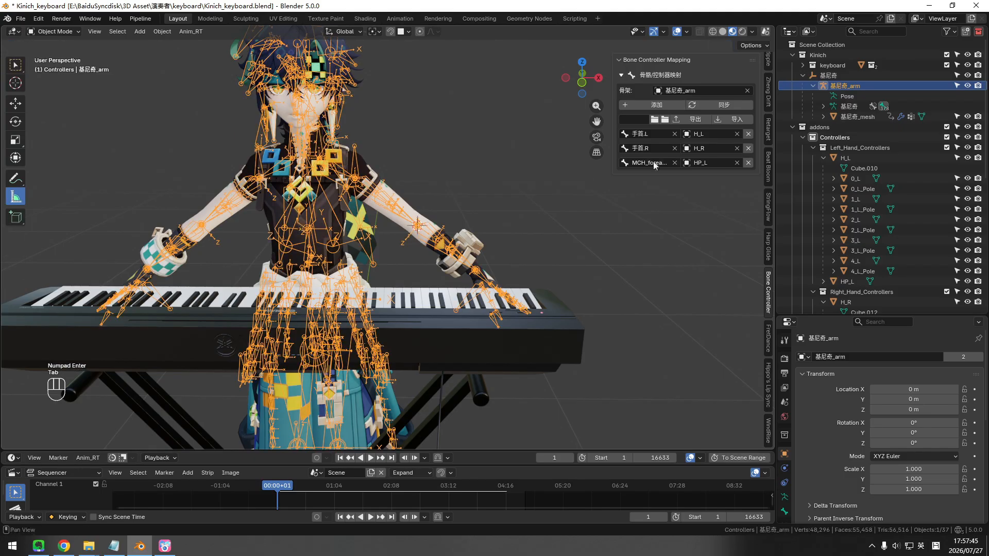
Step: Add a fourth mapping entry and pair the bone MCH_forearm_R with the HP_R controller
click(653, 107)
click(649, 177)
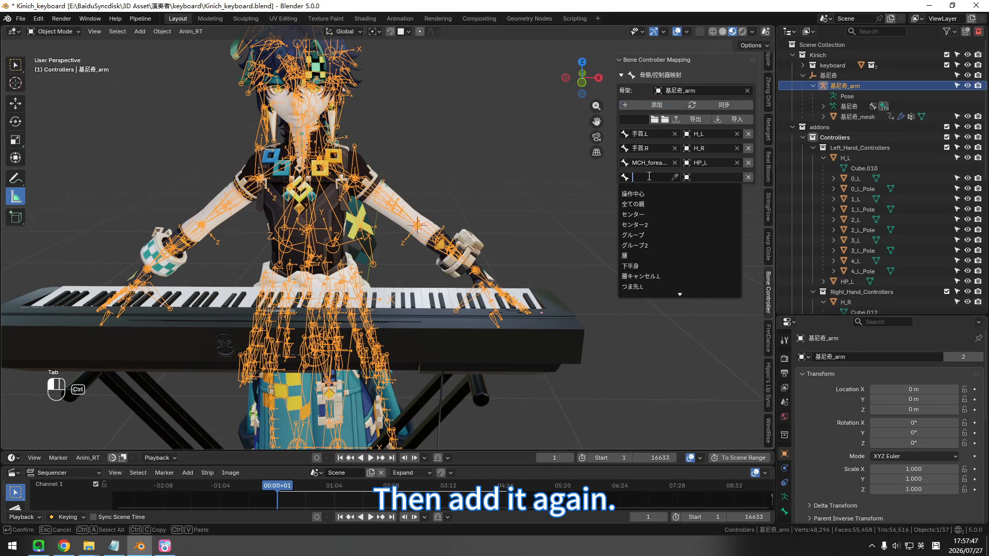
text(H_forearm_R)
click(648, 195)
click(703, 176)
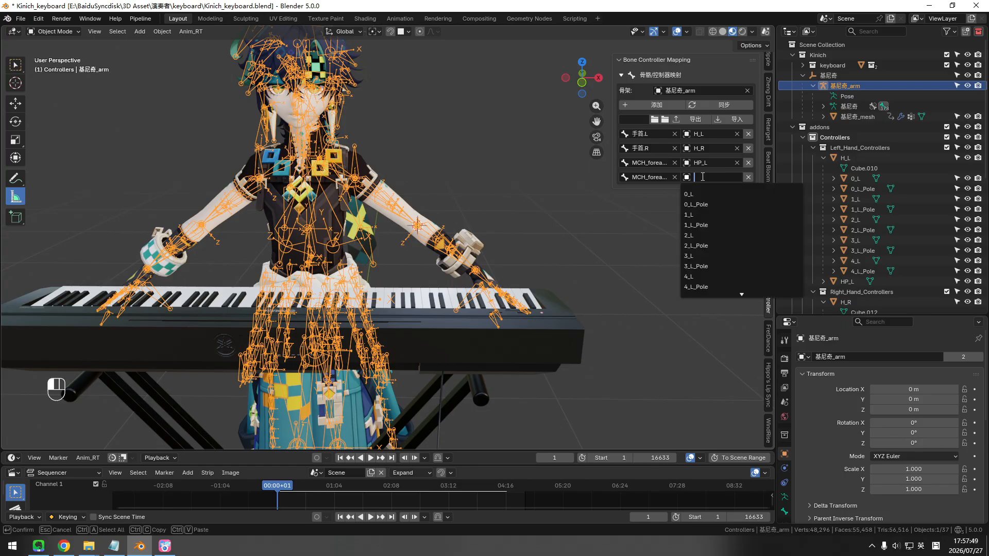
scroll(702, 206, down, 5)
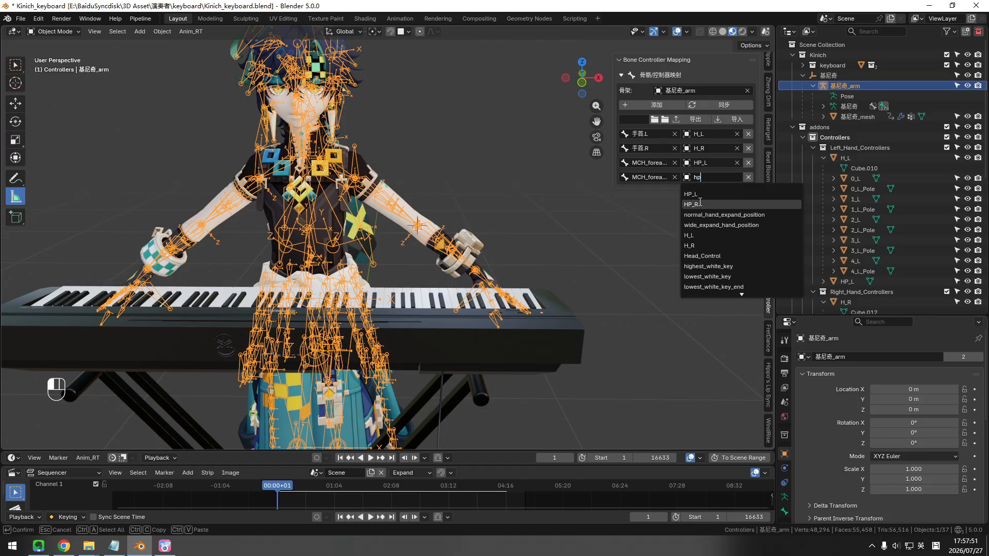
click(699, 203)
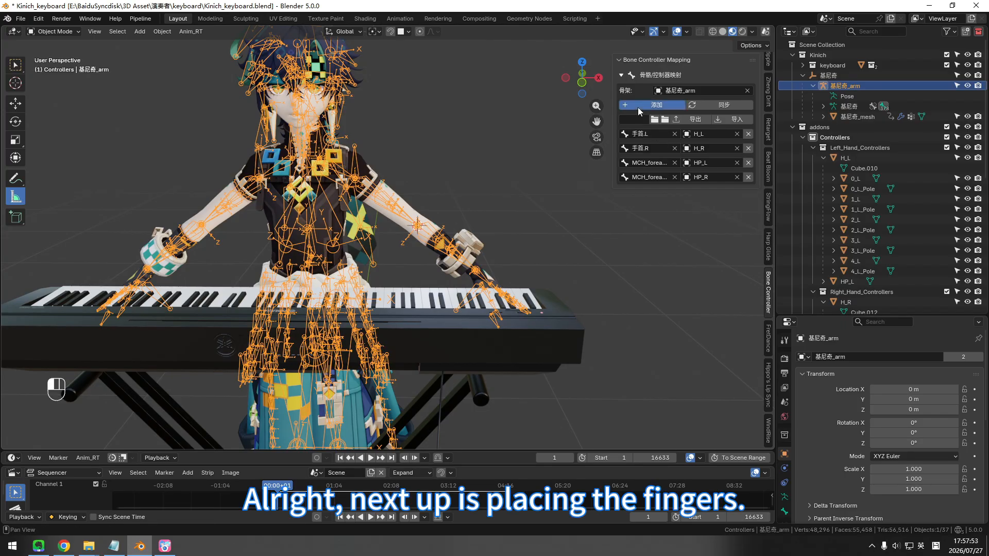
Step: Add a fifth mapping entry and assign the finger controller 0_L to it
click(638, 107)
click(701, 191)
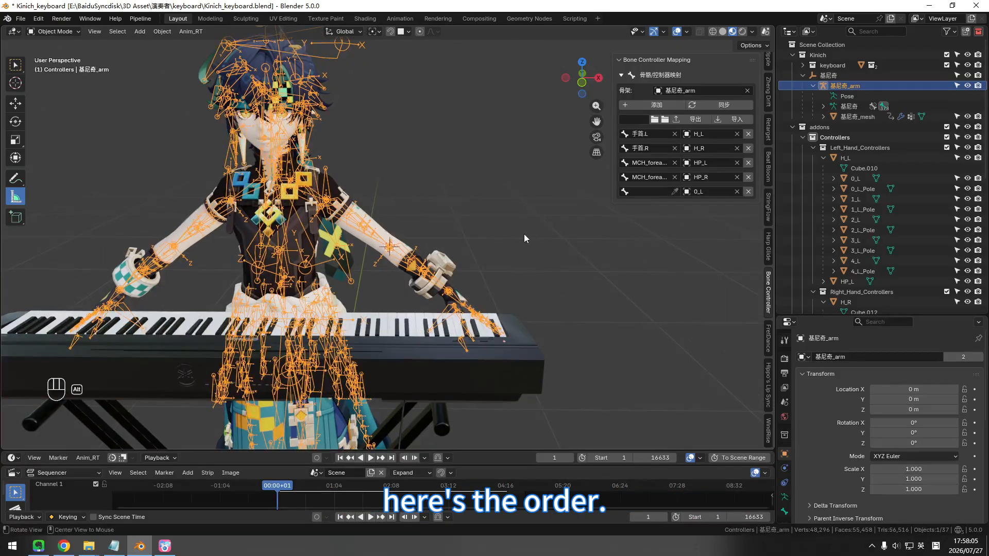
middle_drag(524, 233, 532, 233)
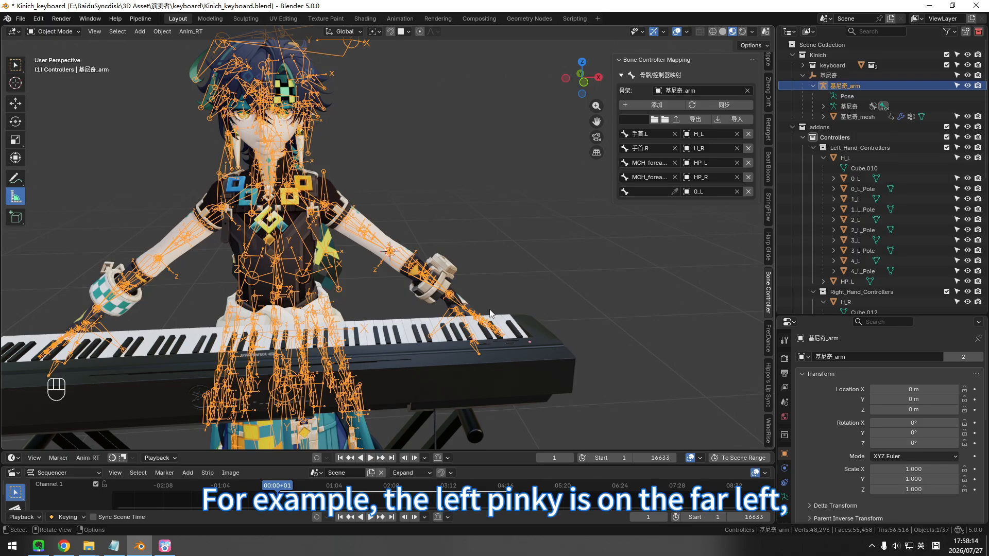
Step: Check the name of the left little finger's tip bone in Edit Mode and return to Object Mode
click(656, 192)
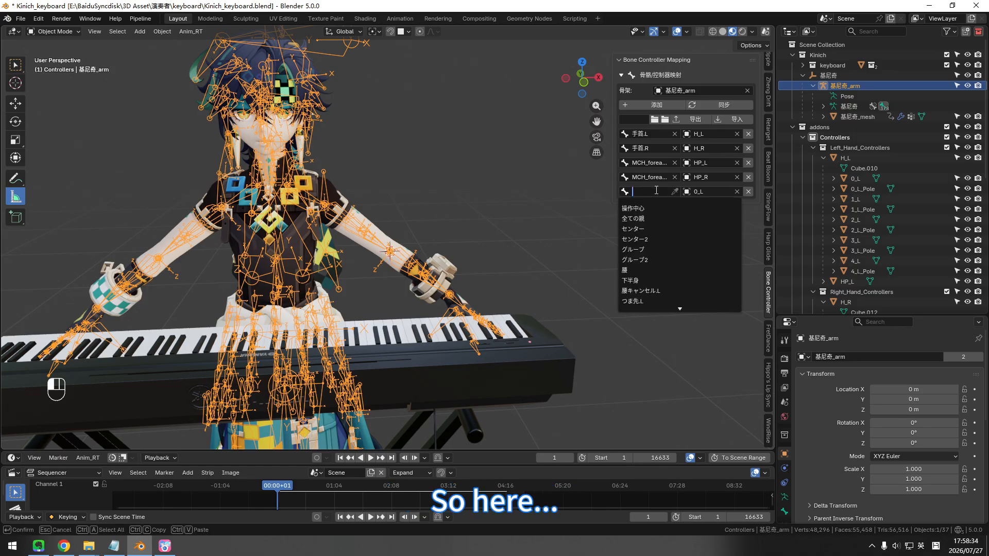
click(556, 210)
alt+shift+drag(508, 234, 424, 193)
ctrl+alt+drag(438, 261, 380, 224)
key(Tab)
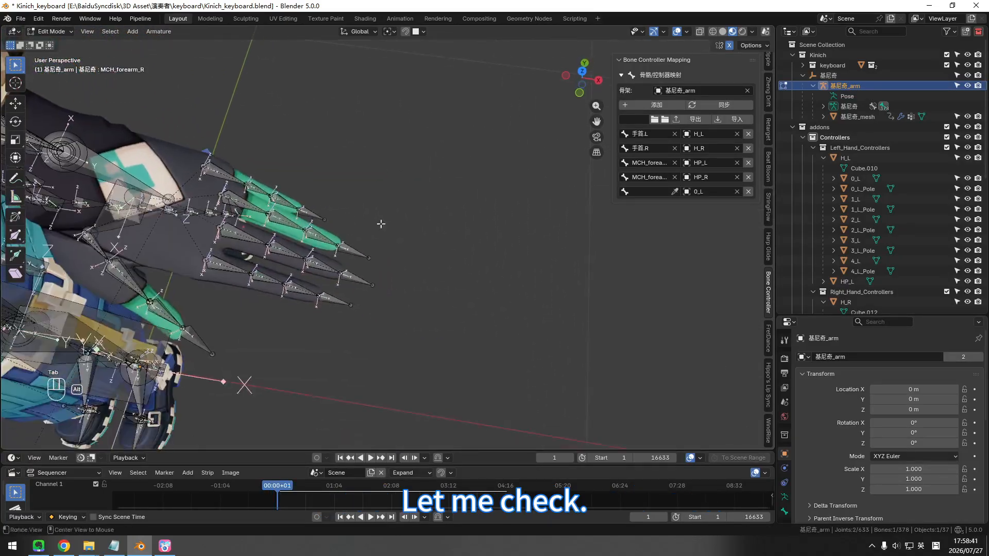
click(319, 216)
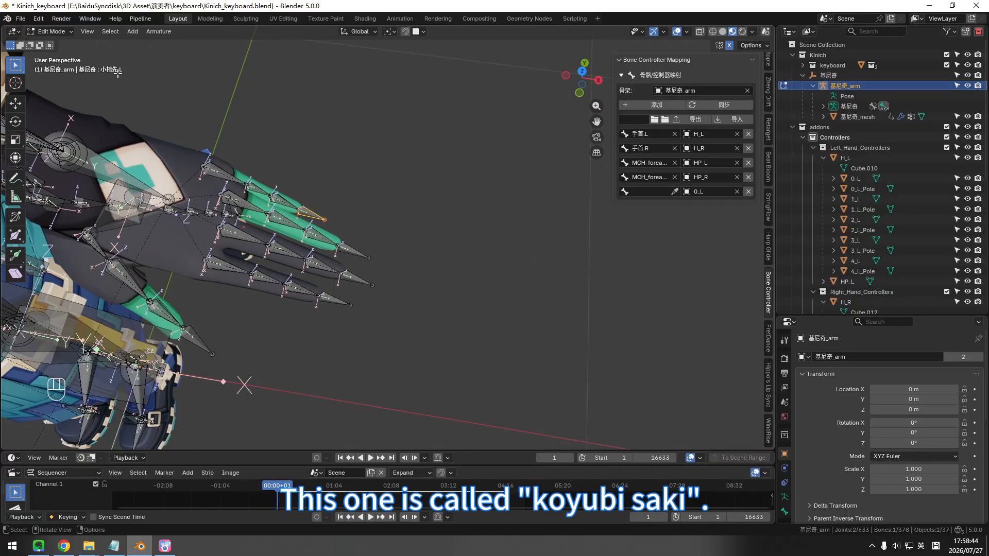
key(Tab)
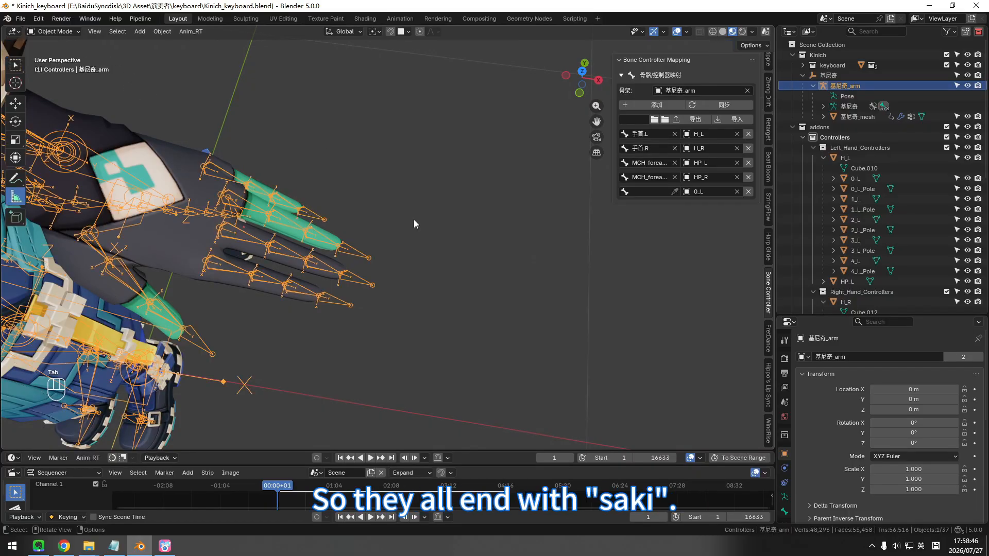
Step: Filter the bones by 先 and assign 小指先.L to the mapping entry of the 0_L controller
click(651, 192)
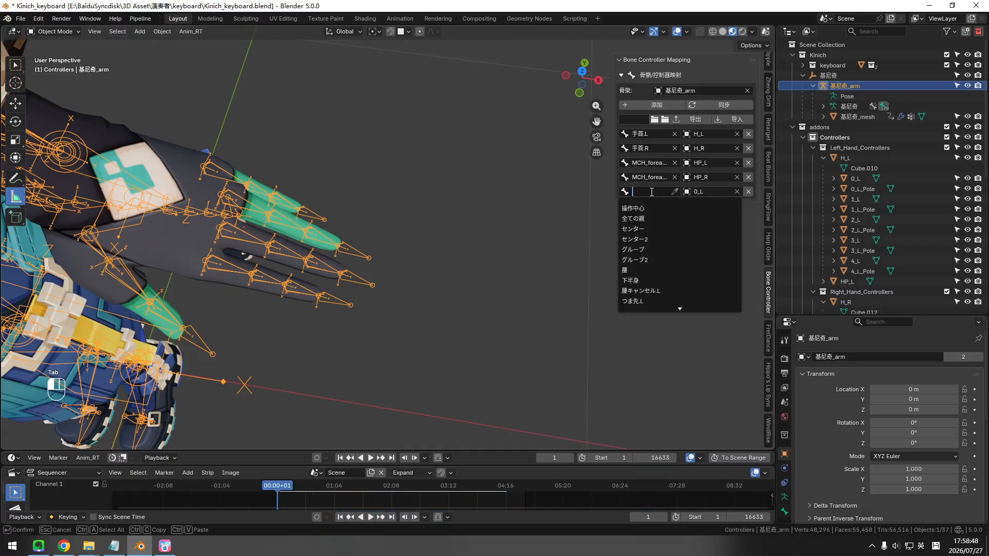
text(先)
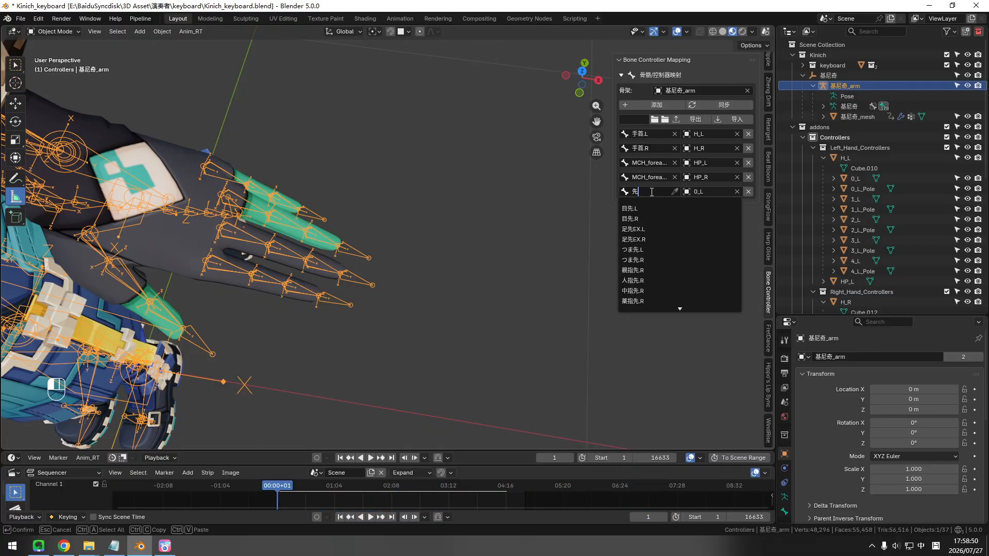
scroll(651, 279, down, 4)
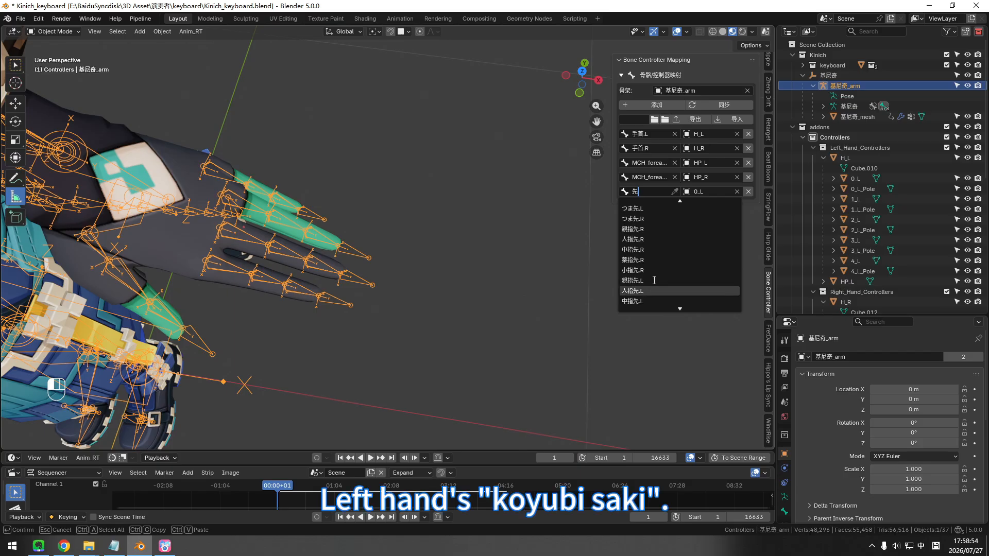
scroll(647, 296, down, 2)
click(643, 301)
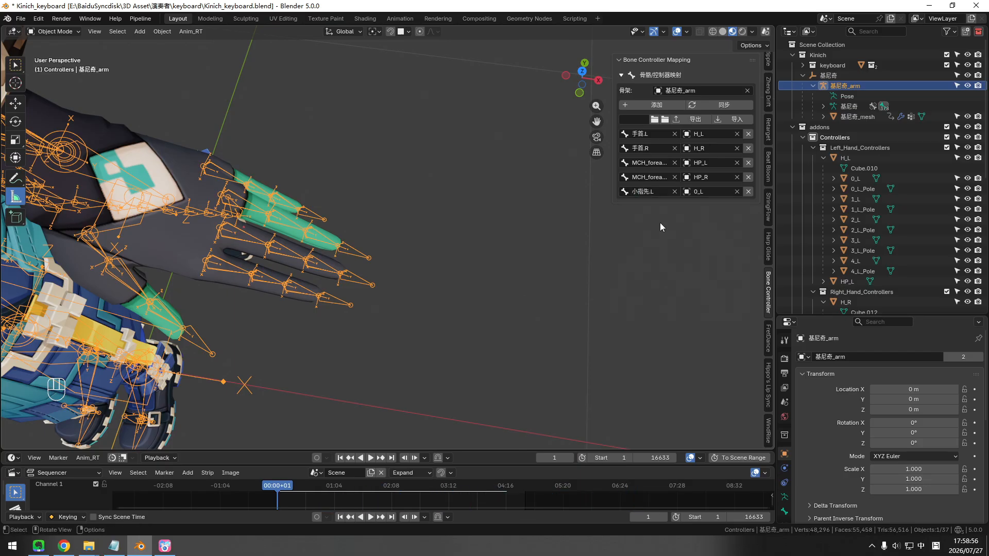
Step: Add a sixth mapping entry and pair the bone 薬指先.L with the 1_L controller
click(680, 105)
click(708, 205)
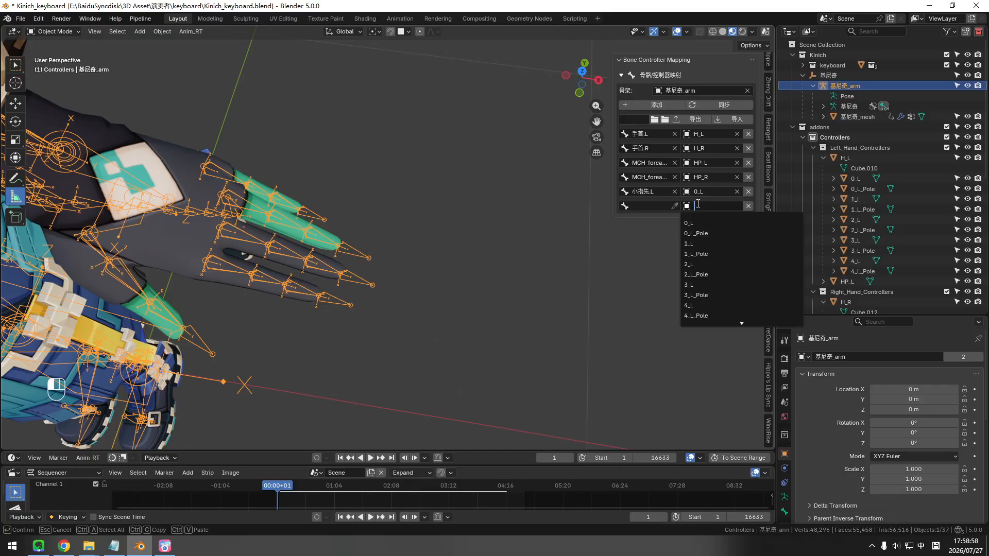
text(1)
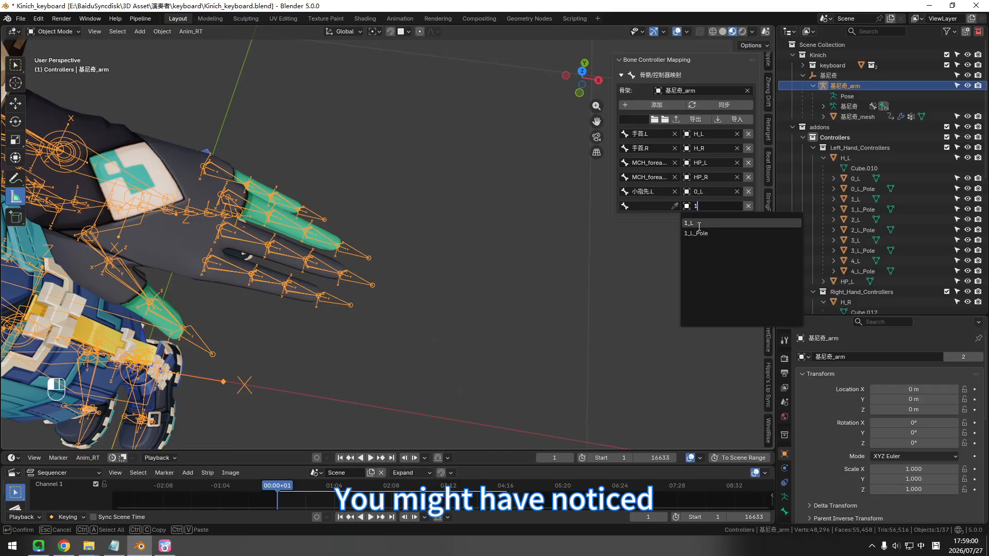
click(697, 225)
click(645, 205)
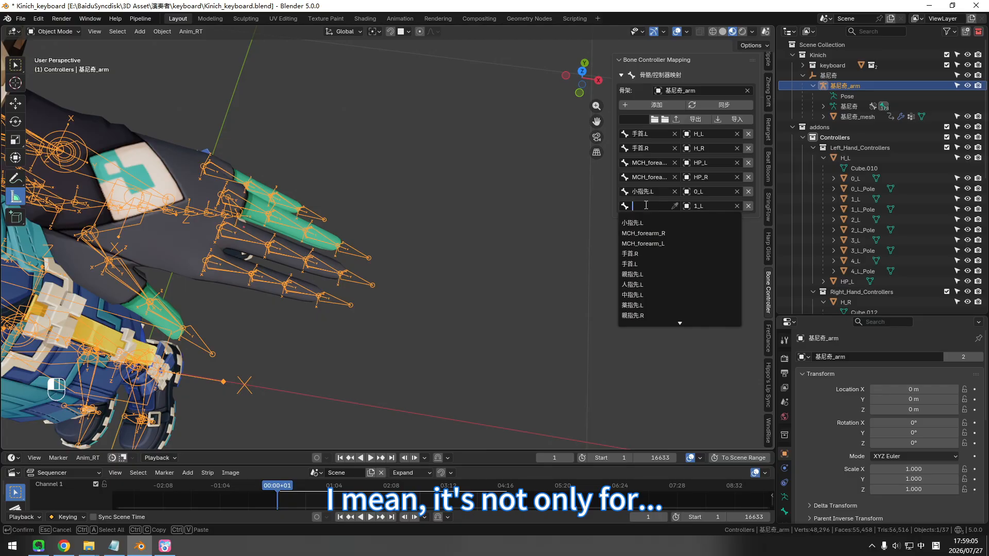
text(先)
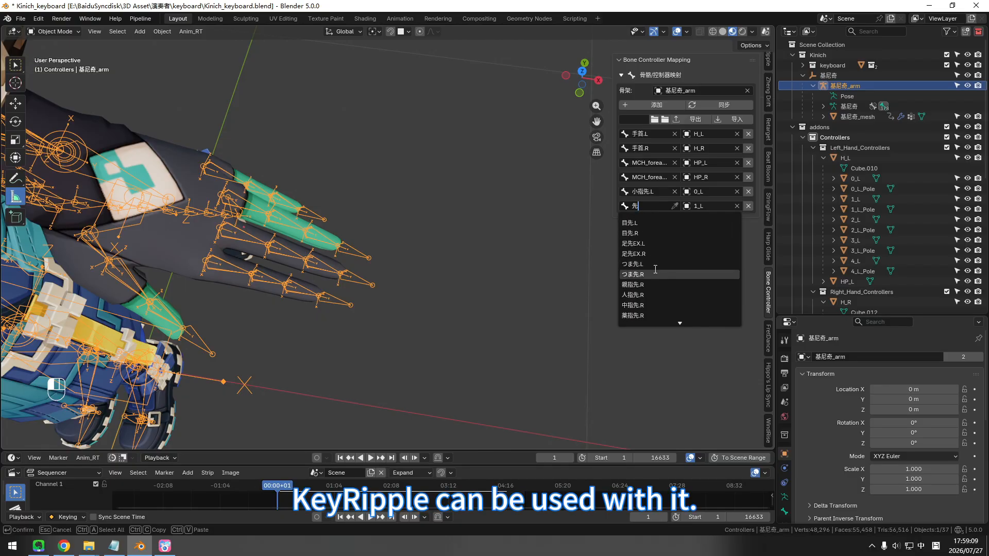
scroll(654, 265, down, 10)
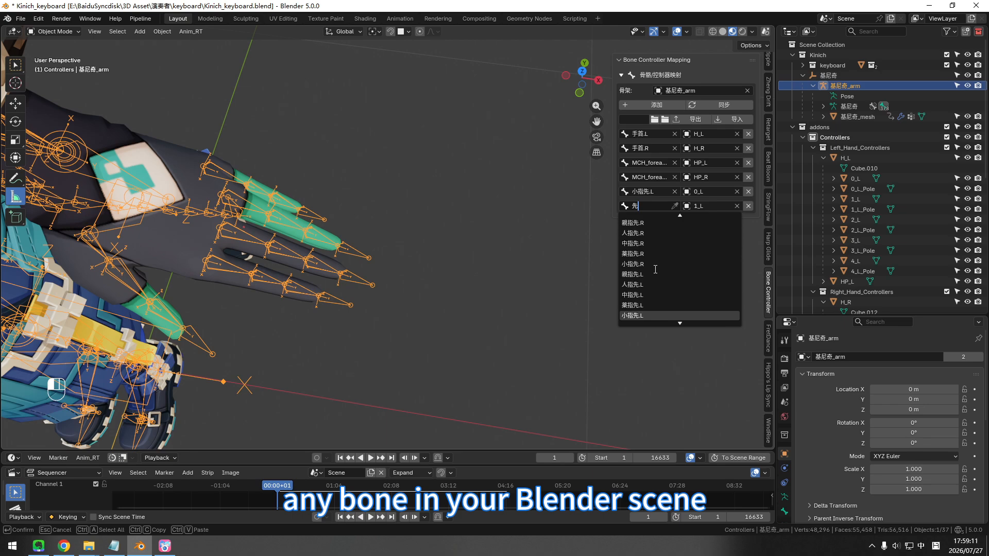
scroll(644, 278, down, 2)
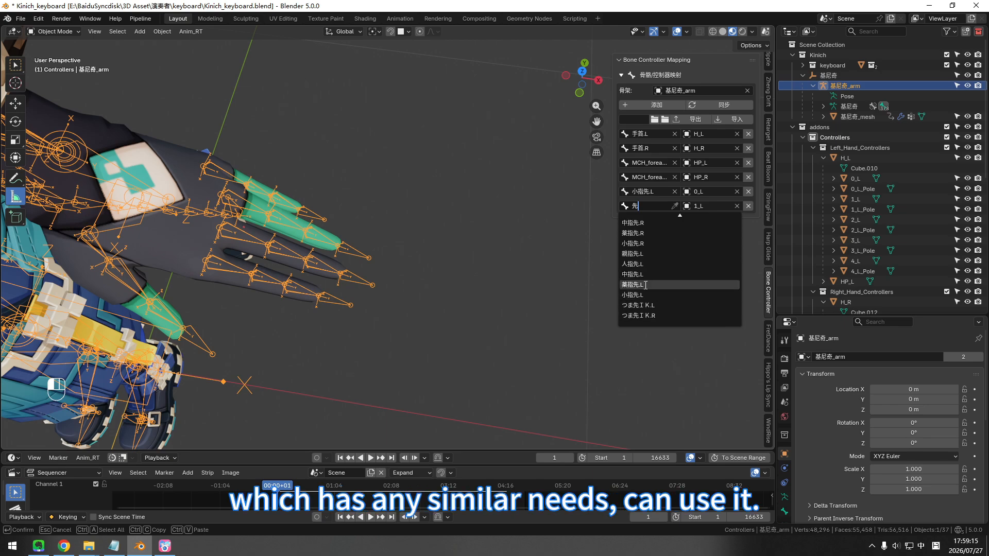
click(647, 284)
Step: Add two more mapping entries, pairing 中指先.L with the 2_L controller and 人指先.L with 3_L
click(655, 104)
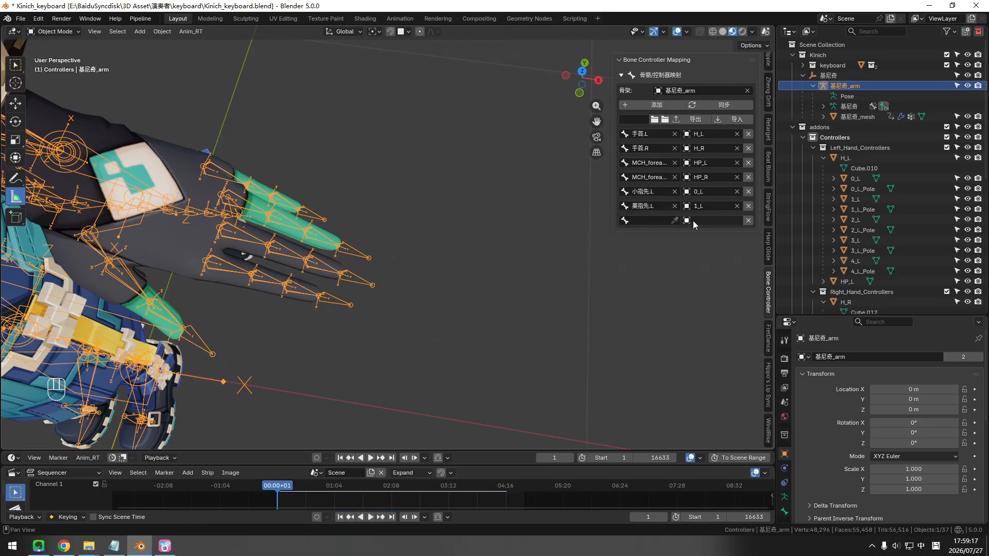
click(693, 221)
text(2)
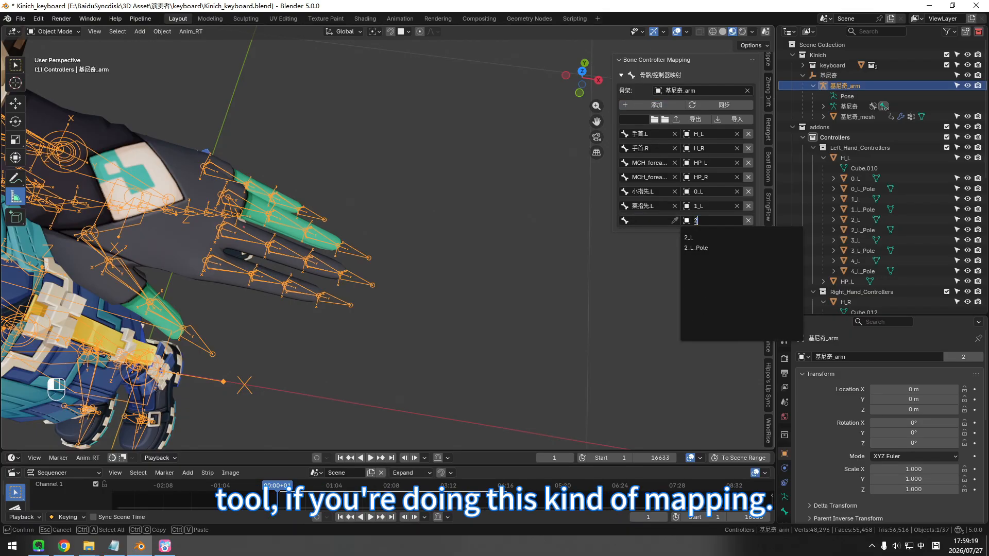
click(690, 238)
click(642, 220)
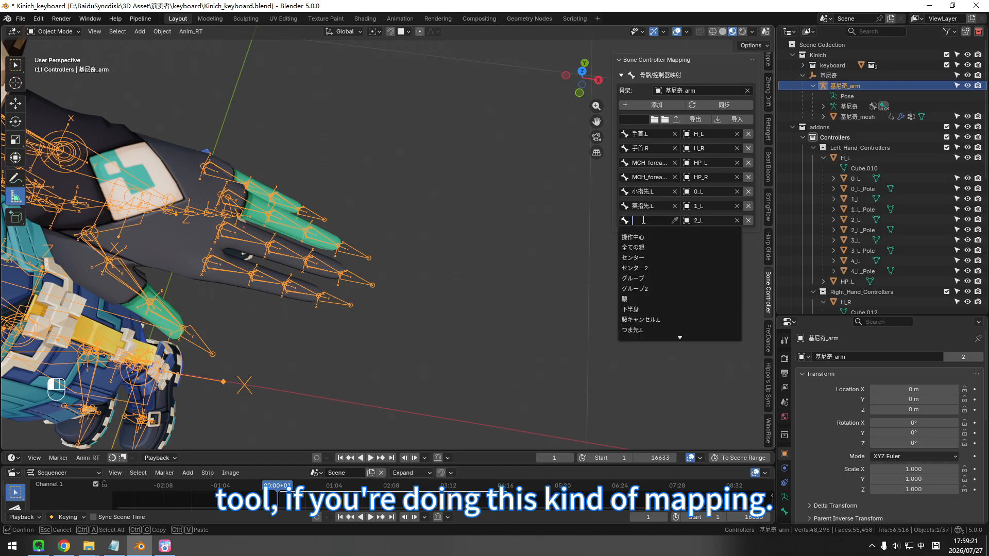
text(中)
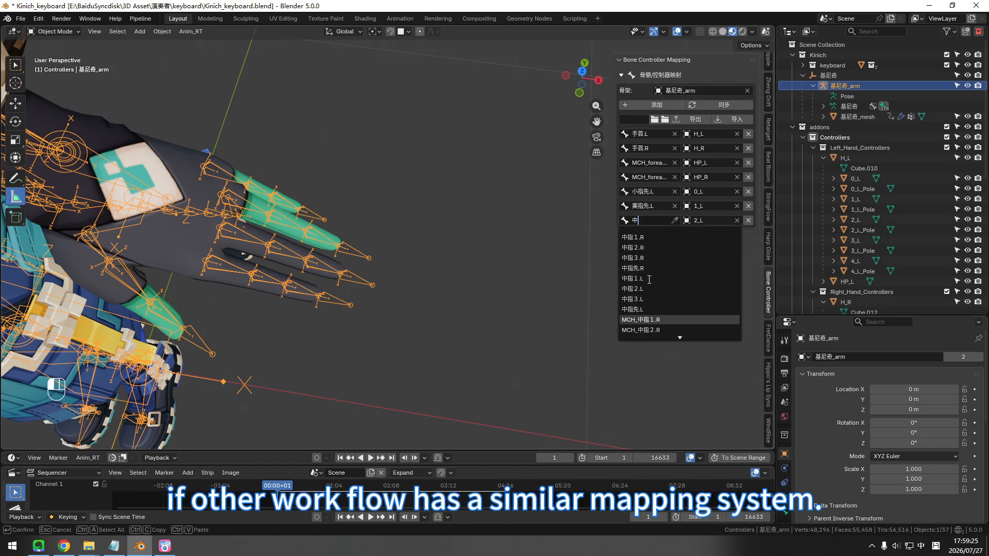
scroll(649, 280, down, 3)
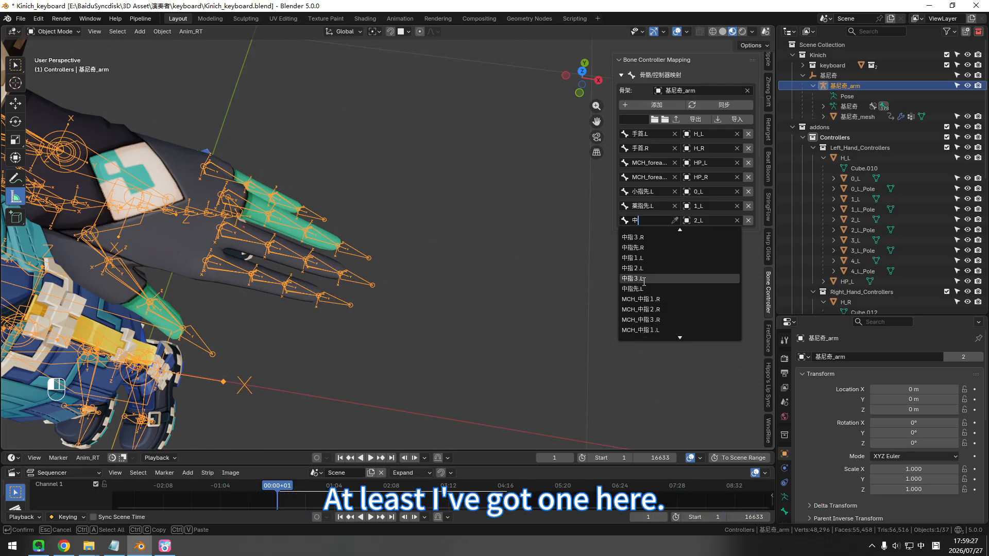
click(642, 288)
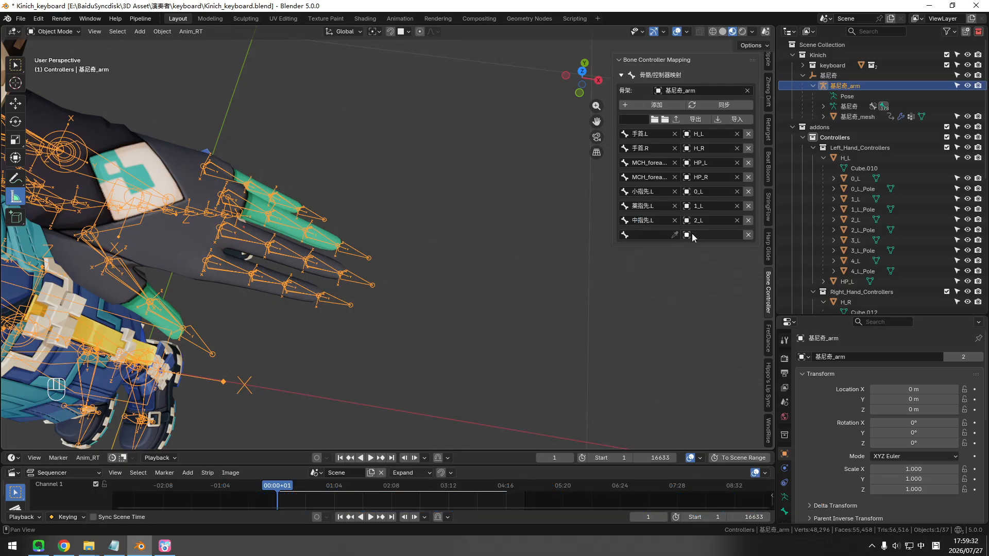
click(648, 235)
text(先.L)
Step: Add a ninth mapping entry and pair the left thumb tip bone 親指先.L with the 4_L controller
click(652, 105)
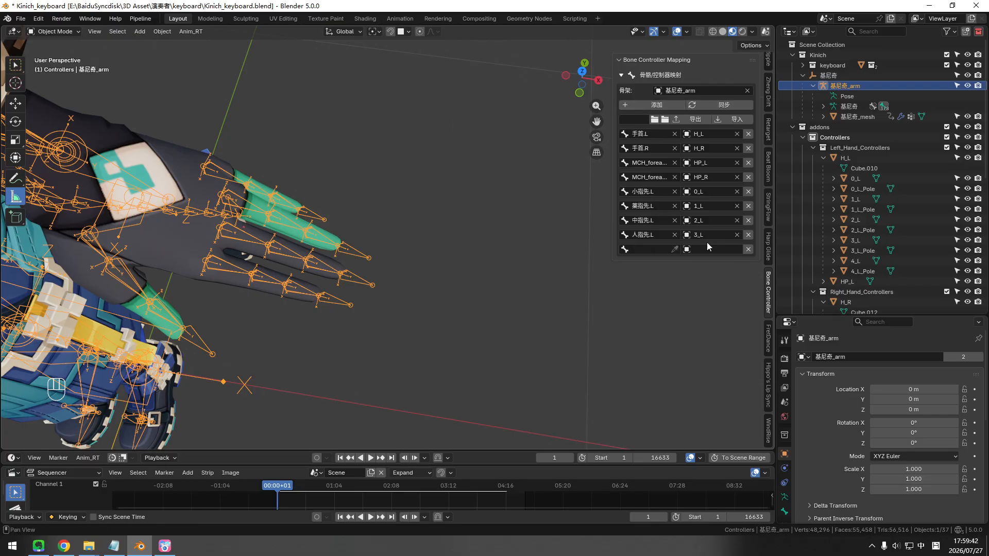
click(706, 248)
text(4)
click(701, 268)
click(644, 249)
text(先)
scroll(646, 329, down, 6)
scroll(646, 329, down, 1)
click(644, 348)
Step: Add a mapping entry for the right thumb, pairing the bone 親指先.R with the 5_R controller
click(664, 105)
click(706, 263)
text(5)
click(702, 281)
click(640, 265)
text(先)
click(650, 342)
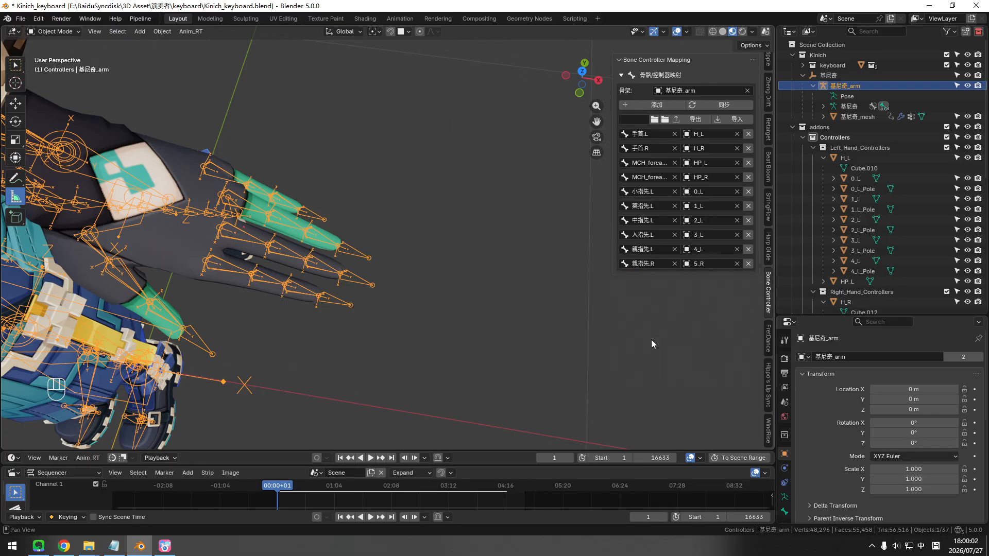
Step: Add a mapping entry for the right index finger, pairing the bone 人指先.R with the 6_R controller
click(652, 105)
click(707, 278)
text(6)
click(699, 293)
click(639, 278)
text(先)
click(632, 367)
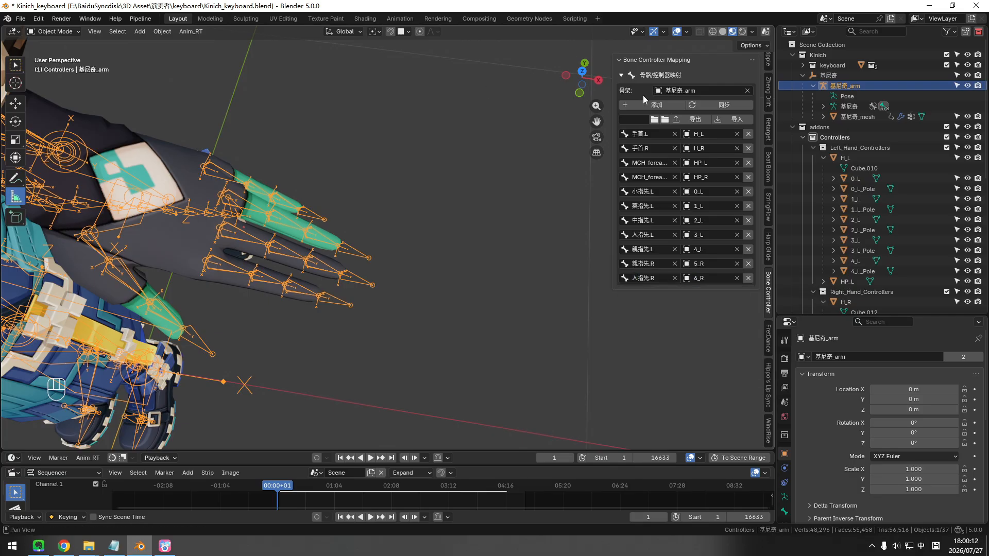
Step: Add a mapping entry for the 7_R controller and assign the bone 人指先.R to it
click(652, 104)
click(707, 292)
text(7)
click(700, 308)
click(639, 292)
text(先)
click(633, 382)
Step: Add another mapping entry, assign the 8_R controller to it and open its bone list
click(652, 104)
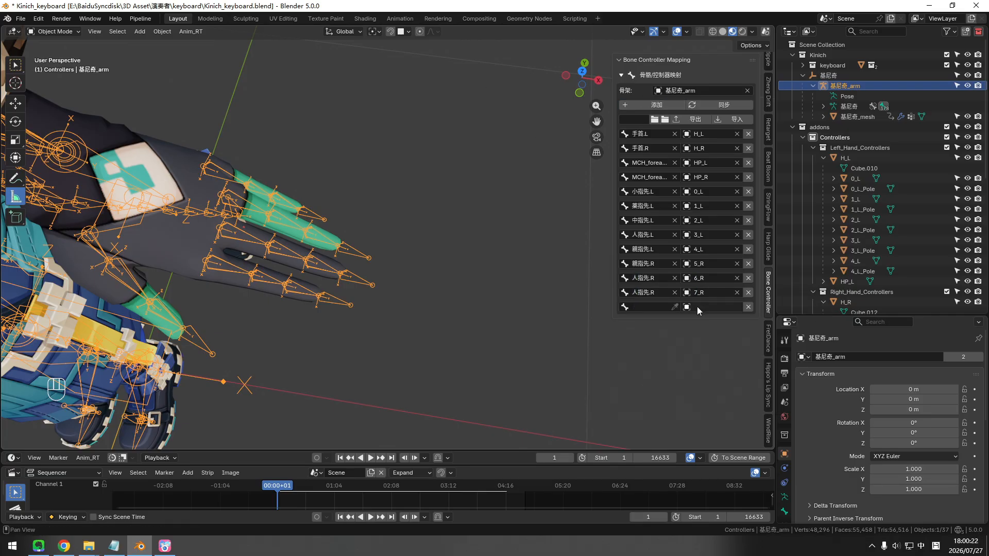
click(707, 306)
text(8)
click(699, 322)
click(640, 307)
Step: Change the 7_R entry's bone to 中指先.R and assign 薬指先.R to the 8_R entry
click(660, 288)
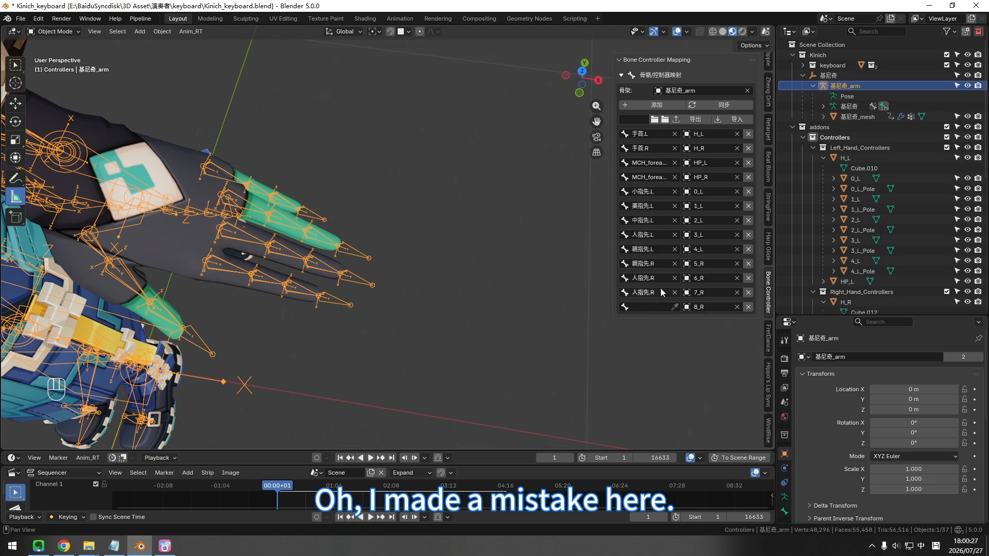
click(658, 292)
text(先)
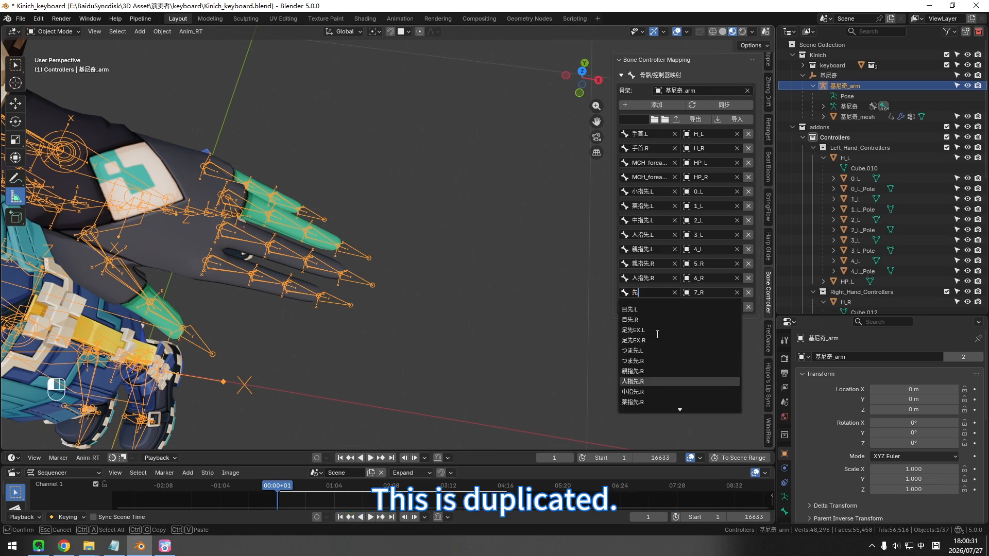
click(645, 381)
Step: Add a mapping entry for the right little finger, pairing the bone 小指先.R with the 9_R controller
click(656, 104)
click(706, 320)
text(9)
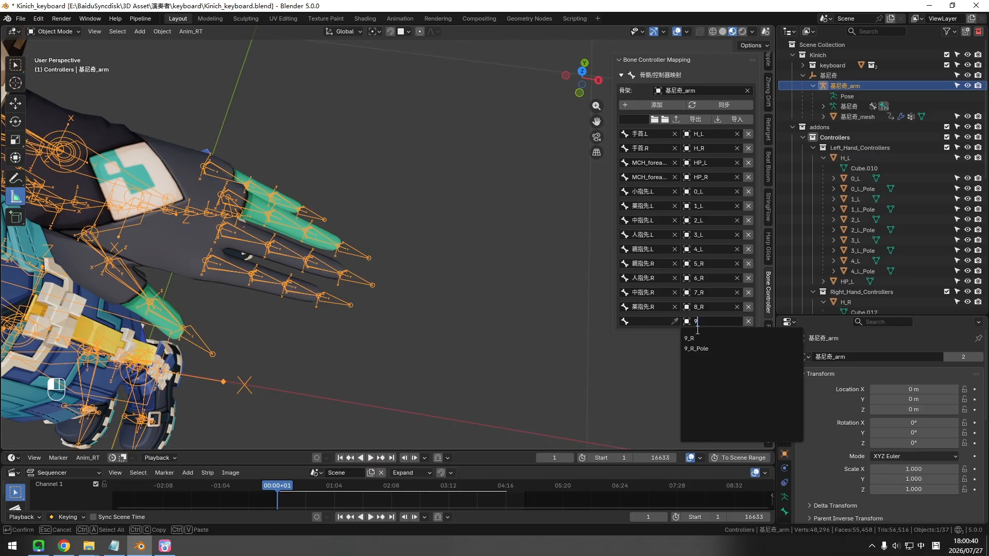
click(697, 336)
click(646, 321)
text(先)
click(644, 420)
Step: Review the hand and target controllers in the Outliner to check that the mapping covers those needed
alt+shift+middle_drag(476, 330, 485, 311)
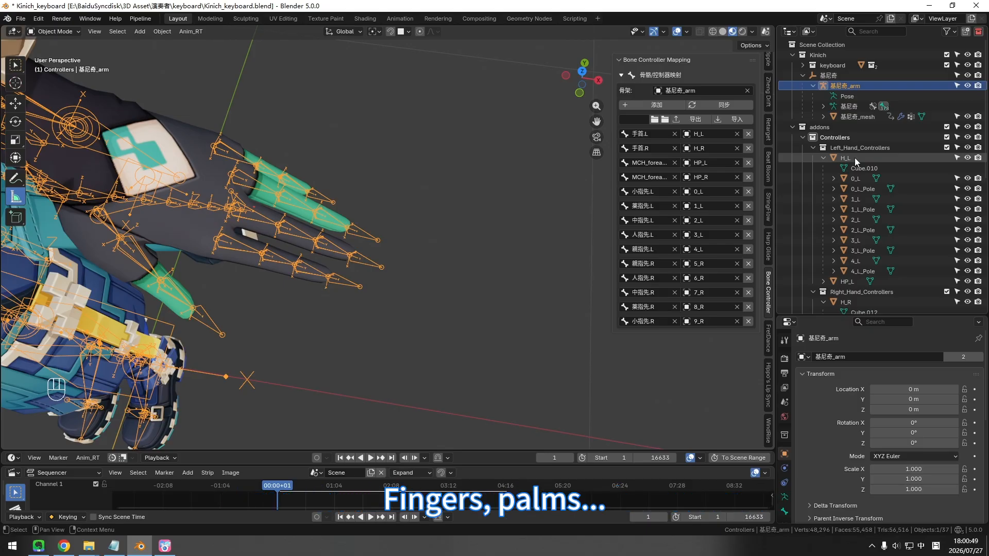
scroll(855, 158, down, 8)
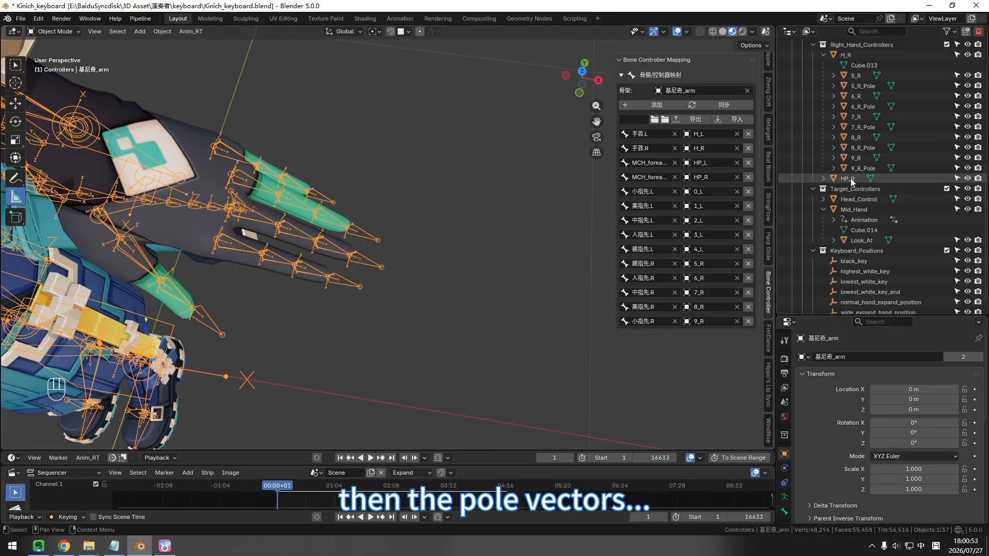
scroll(905, 179, down, 1)
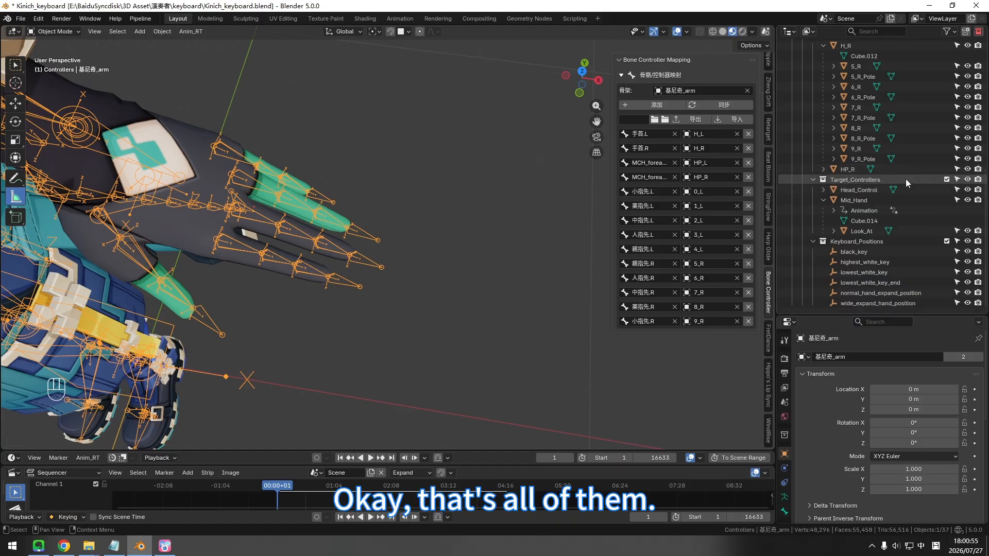
scroll(905, 179, up, 7)
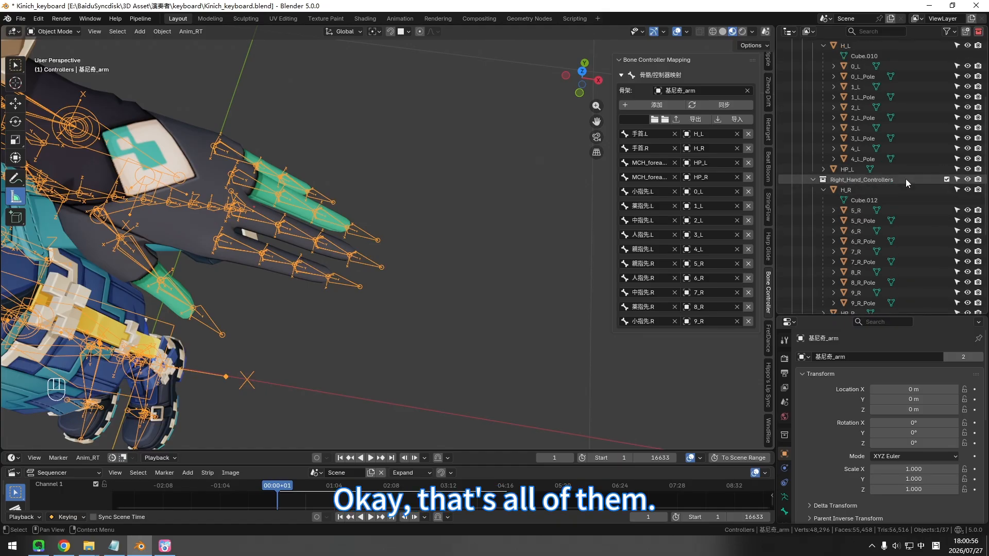
Step: Set the mapping's export path to a file named 基尼奇BCMapping in the Documents folder
click(693, 119)
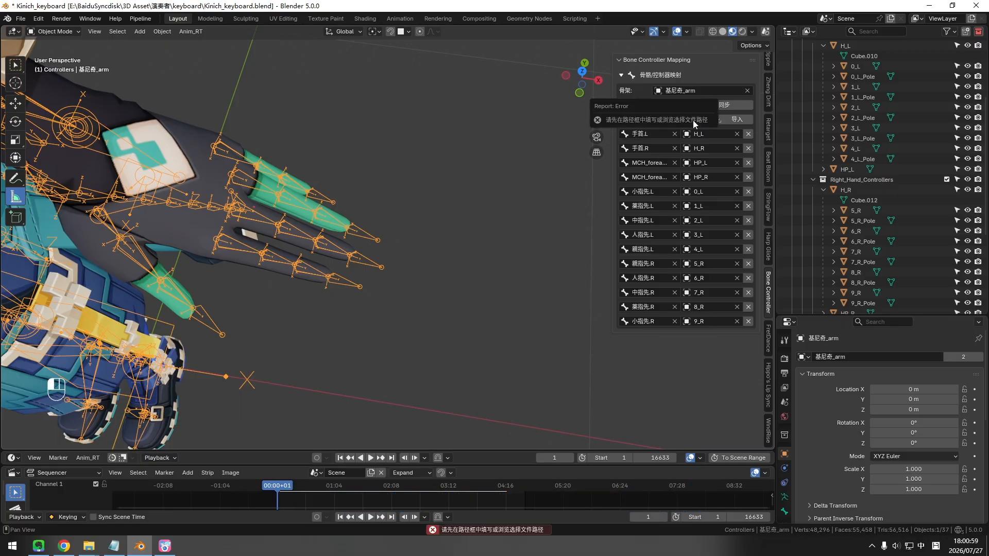
click(655, 121)
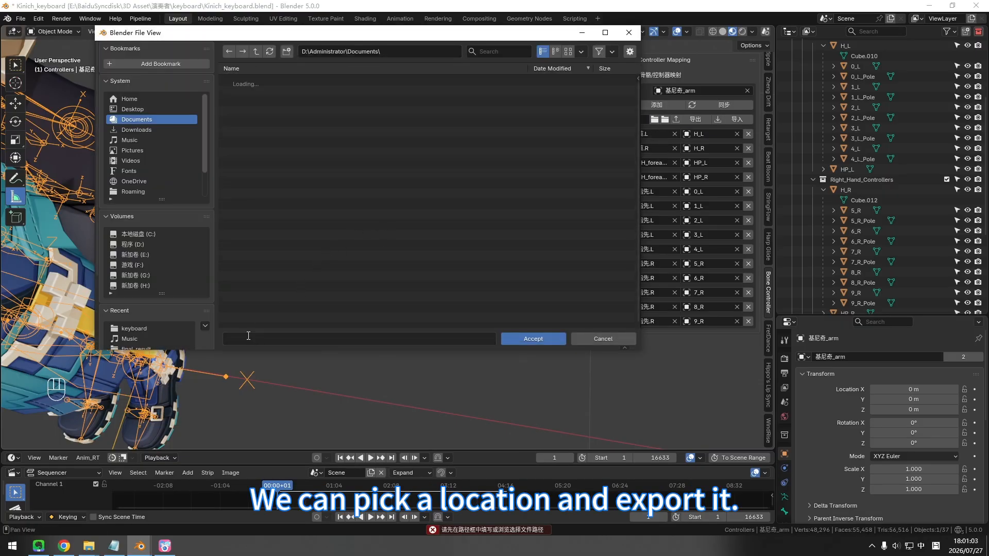
click(248, 336)
text(adsg)
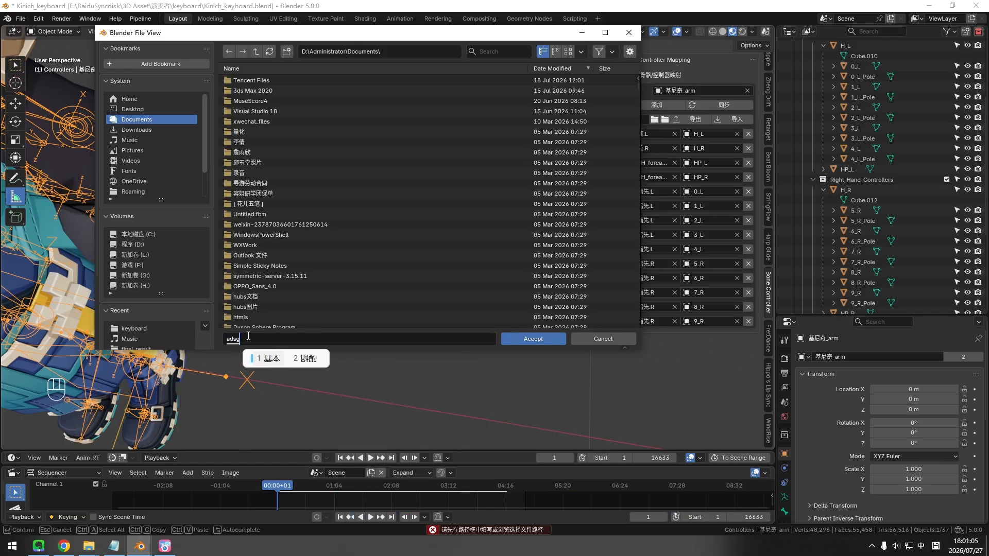
key(space)
key(BackSpace)
text(尼dsk)
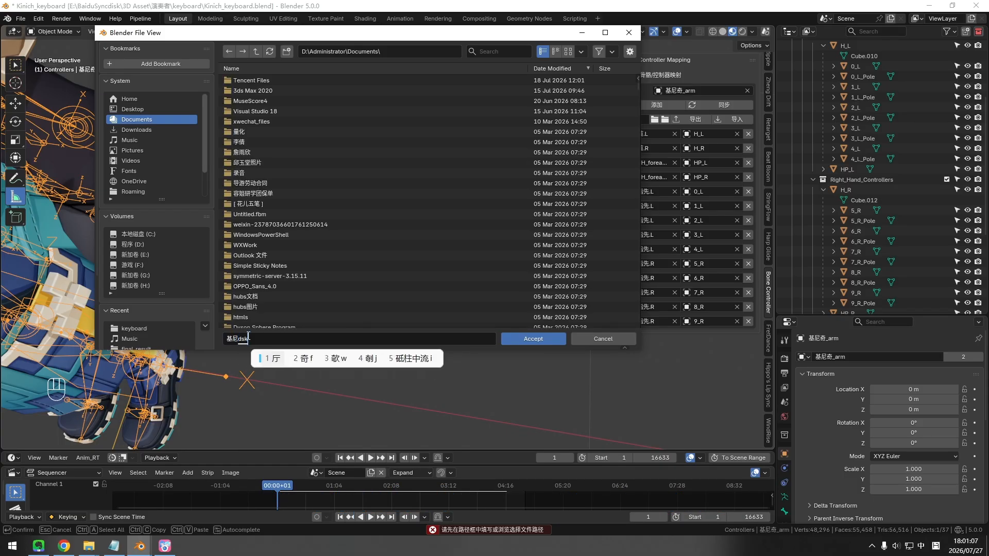
text(2)
text(Bo)
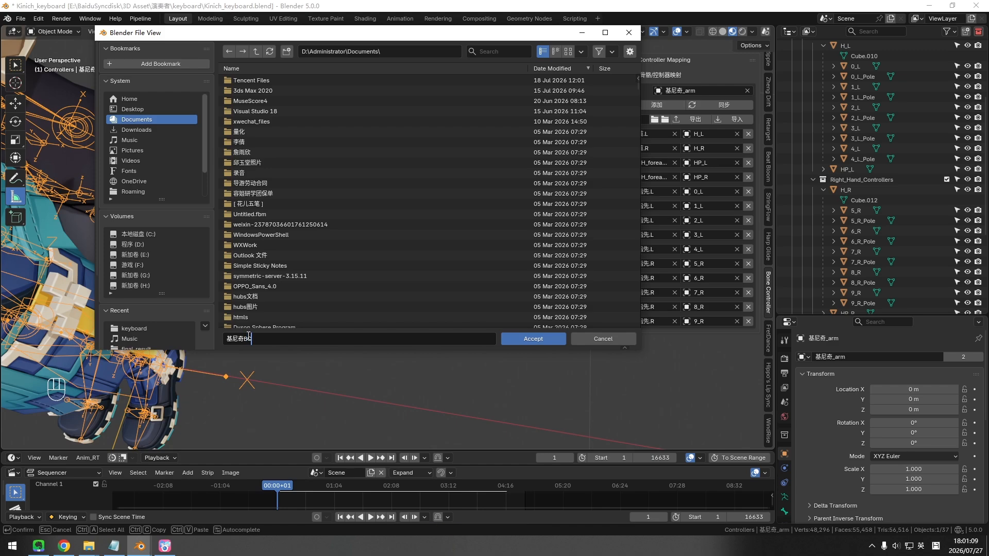
text(Mapping)
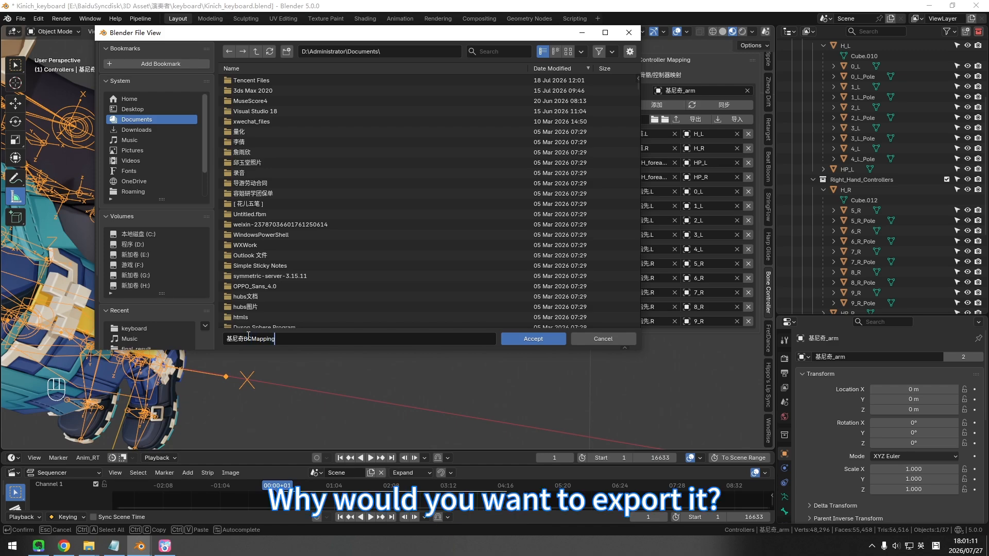
click(515, 341)
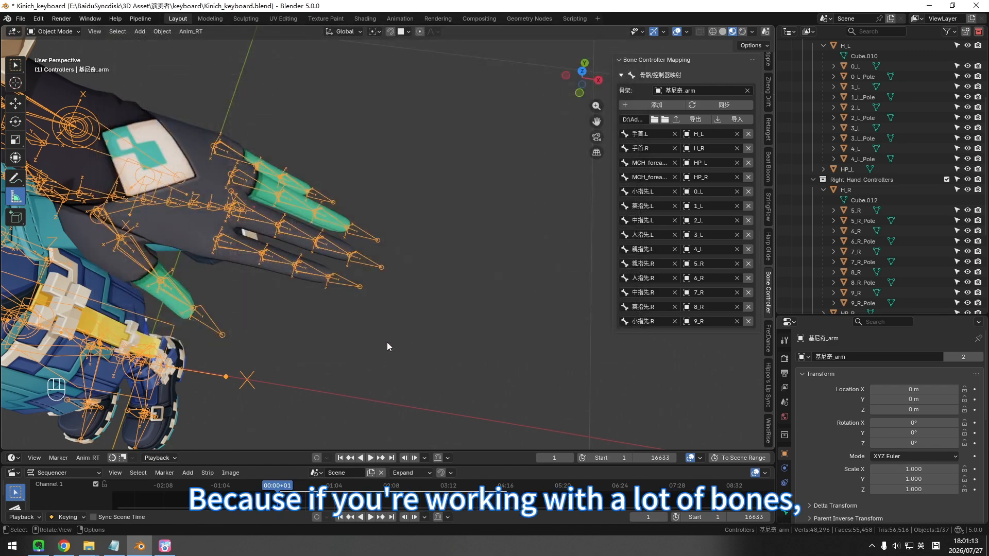
Step: Sync the controllers with their mapped bones on the Kinich armature
middle_drag(387, 342, 368, 303)
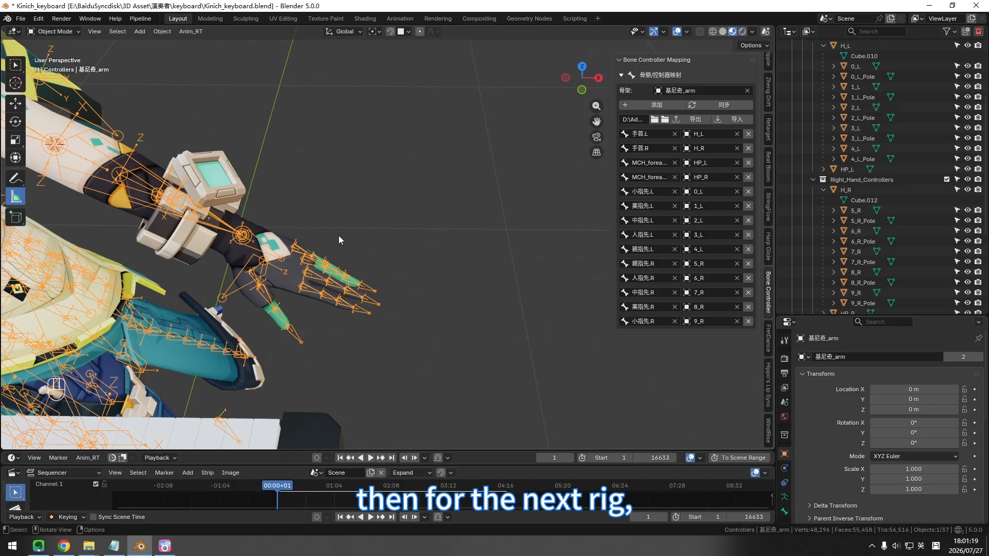
shift+middle_drag(372, 224, 464, 206)
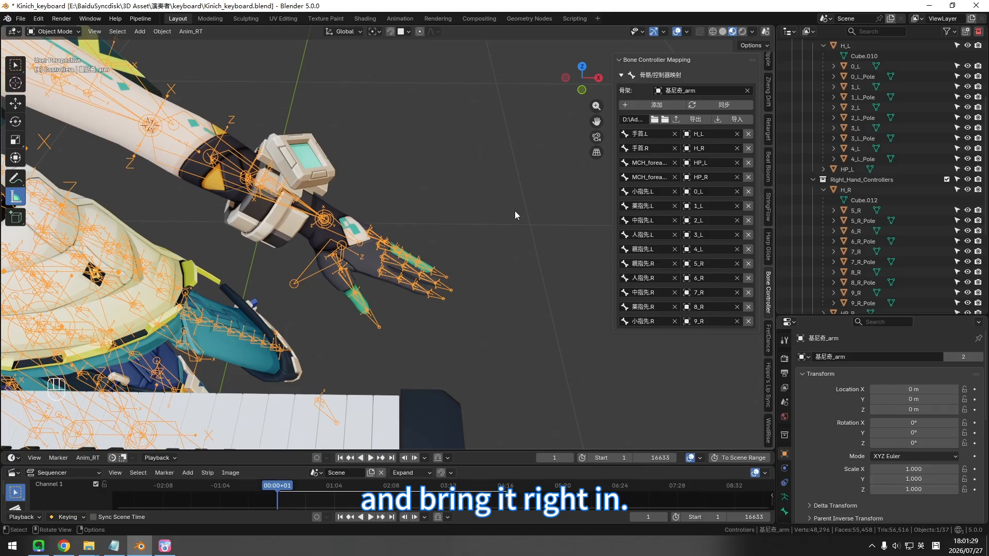
scroll(348, 260, down, 6)
alt+middle_click(348, 260)
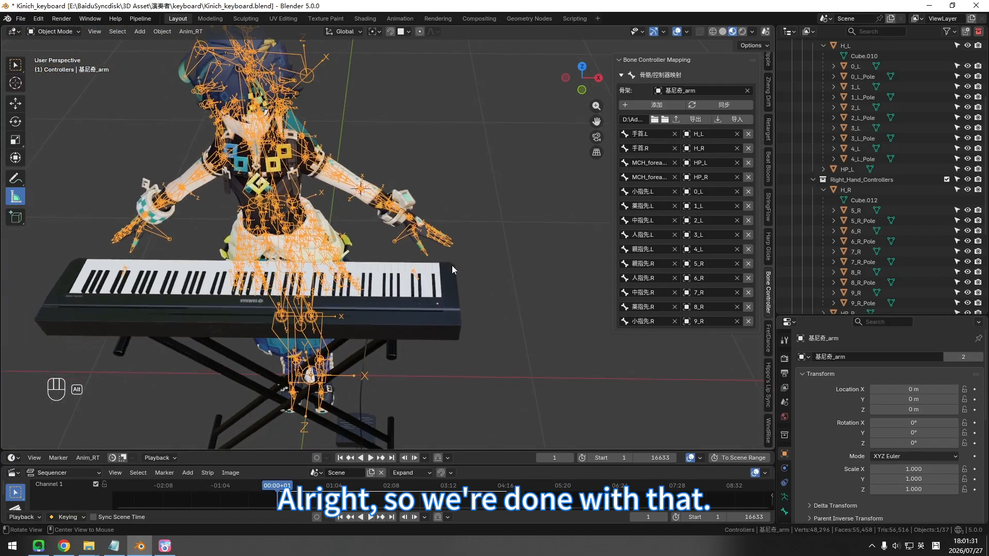
scroll(452, 264, up, 3)
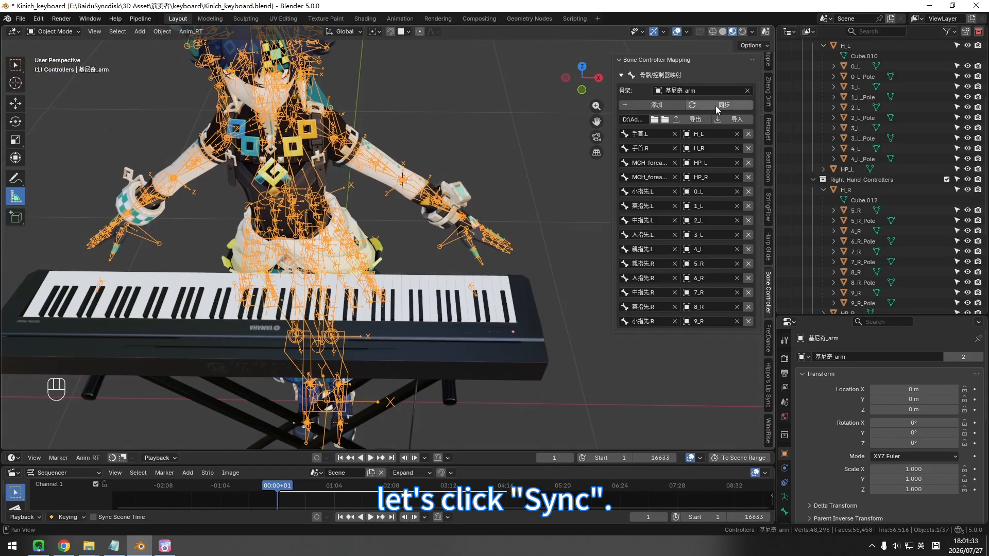
click(715, 106)
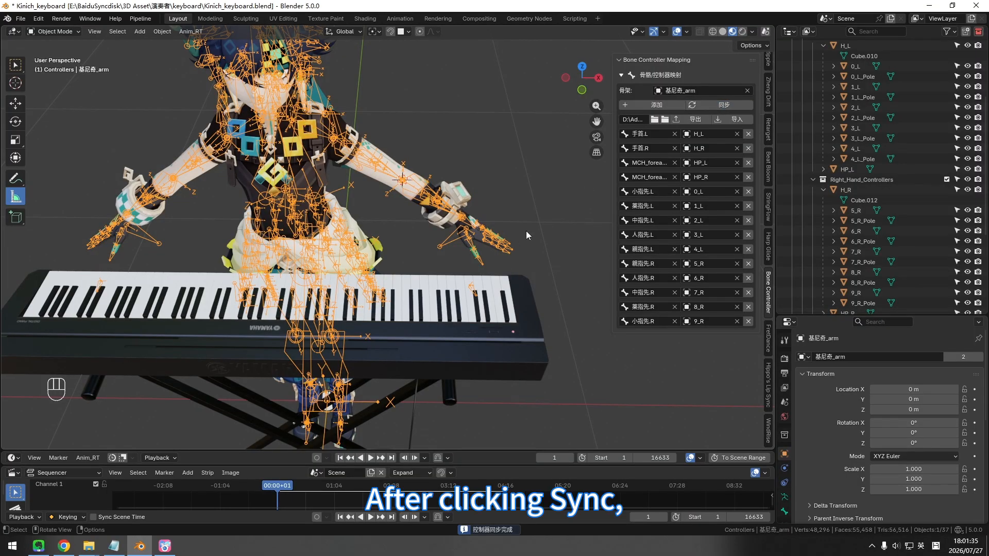
Step: Deselect the armature, save the file and switch the viewport to the front view
click(536, 217)
key(ctrl+s)
key(KP_1)
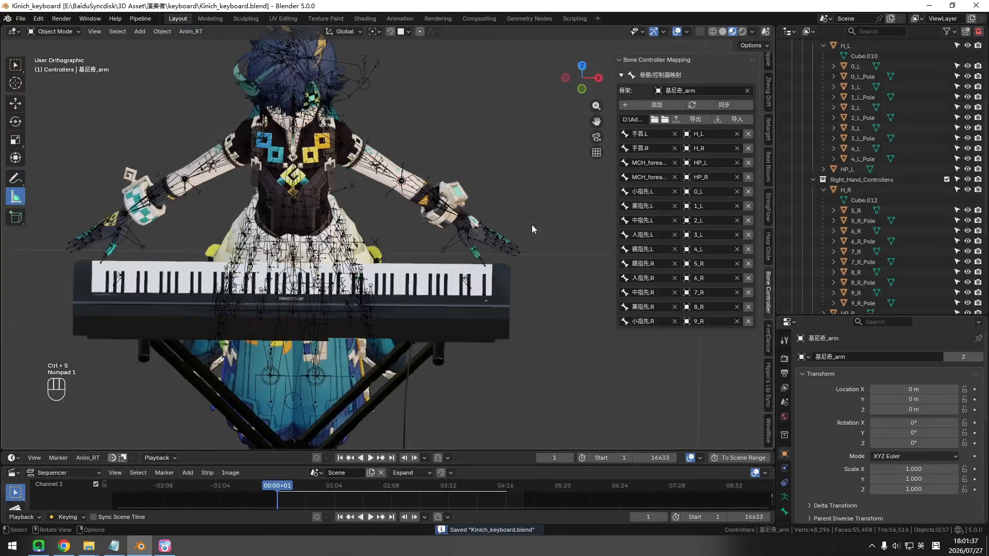
scroll(532, 225, down, 4)
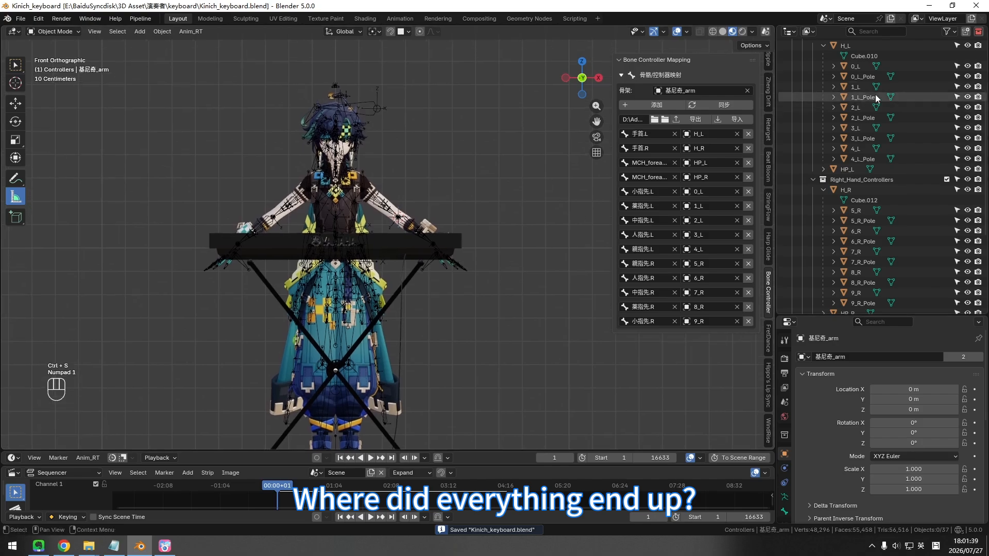
Step: Select the left-hand controllers from H_L to HP_L and check their placement on the left hand, fingertips and forearm
drag(855, 50, 849, 170)
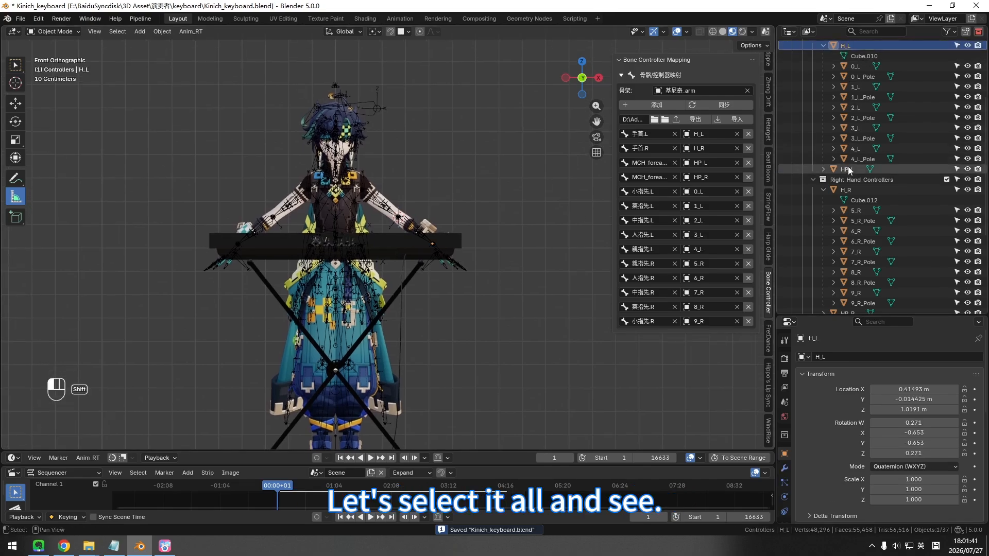
scroll(479, 217, up, 10)
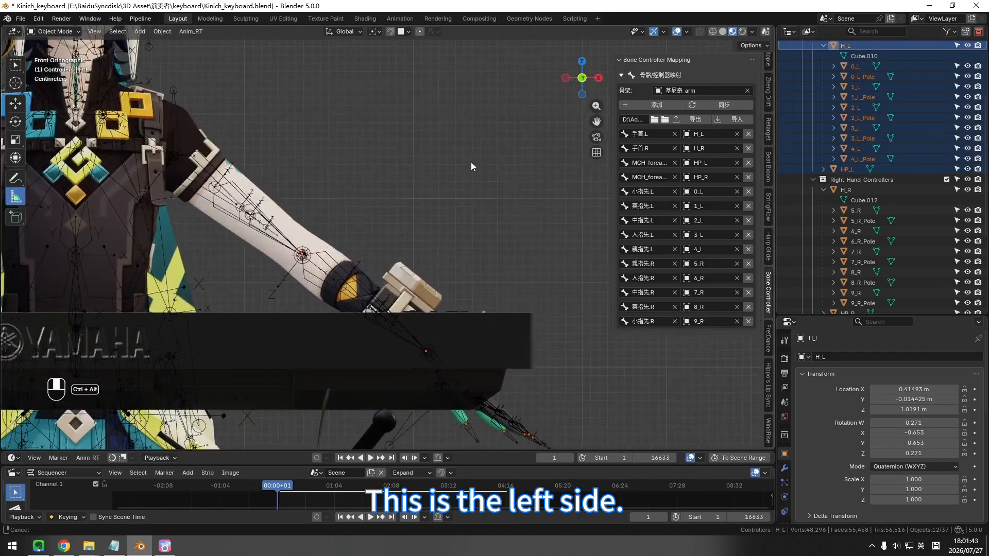
middle_drag(471, 162, 451, 187)
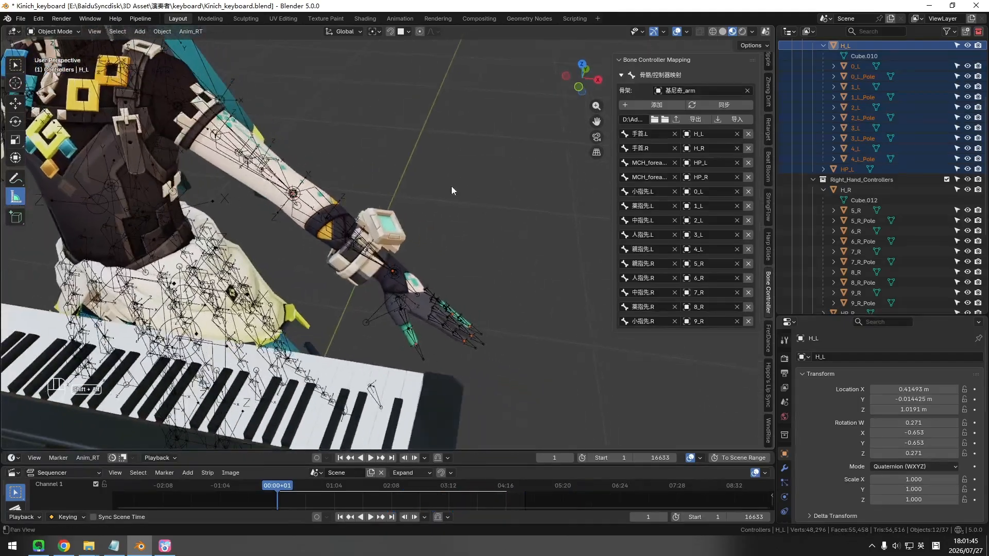
scroll(479, 232, up, 2)
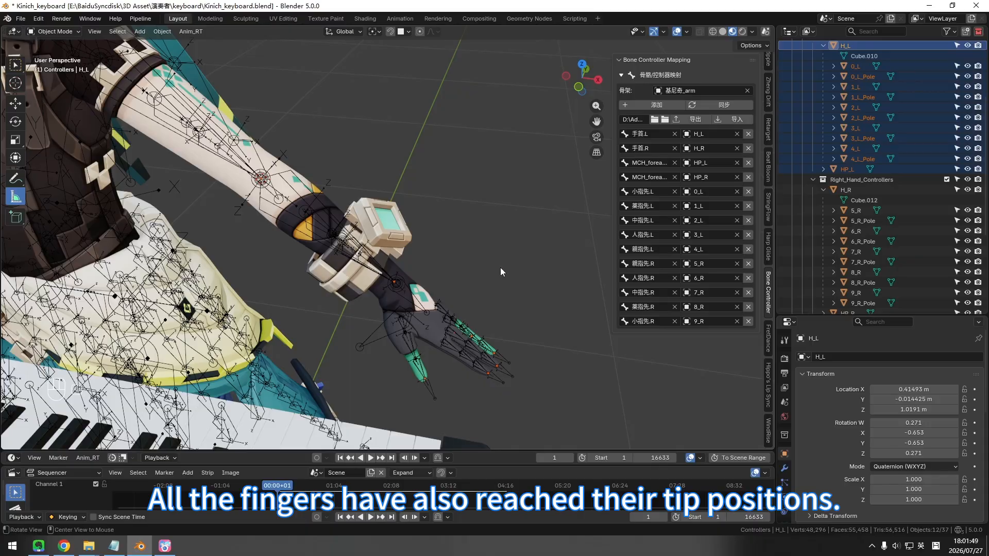
middle_drag(500, 271, 523, 251)
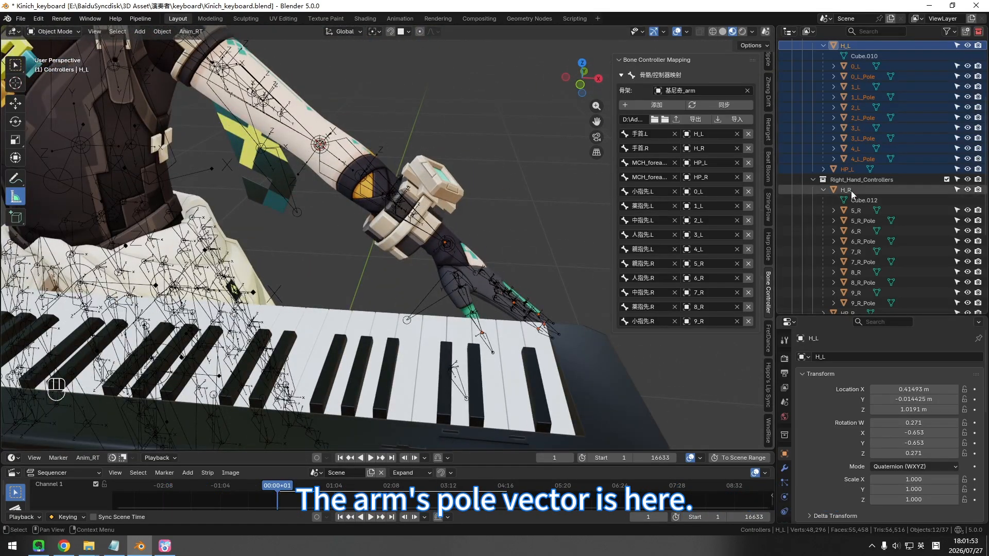
Step: Select the right-hand controllers from H_R to HP_R and check their placement on the right arm and fingers
click(847, 190)
scroll(864, 193, down, 5)
shift+click(852, 211)
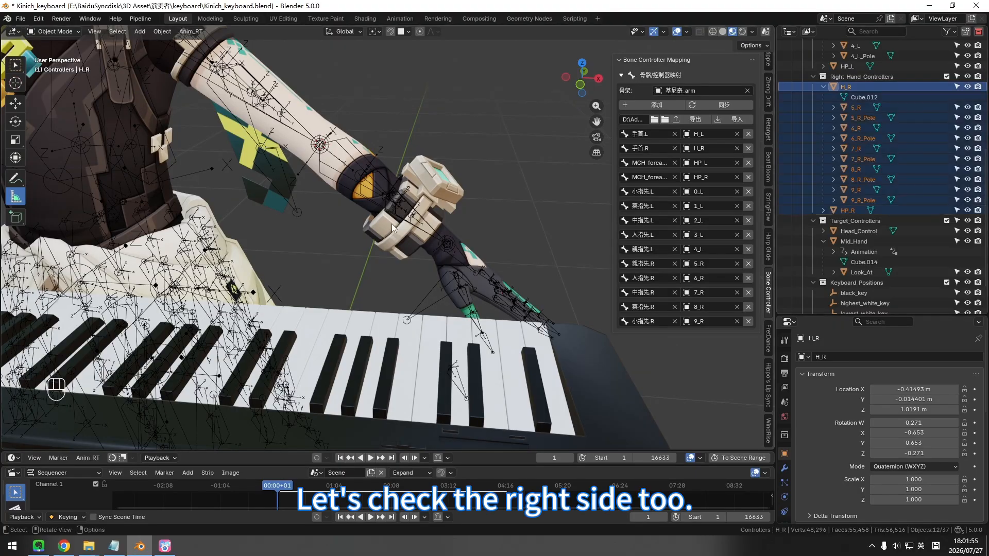
scroll(289, 213, down, 6)
alt+shift+middle_drag(288, 213, 303, 249)
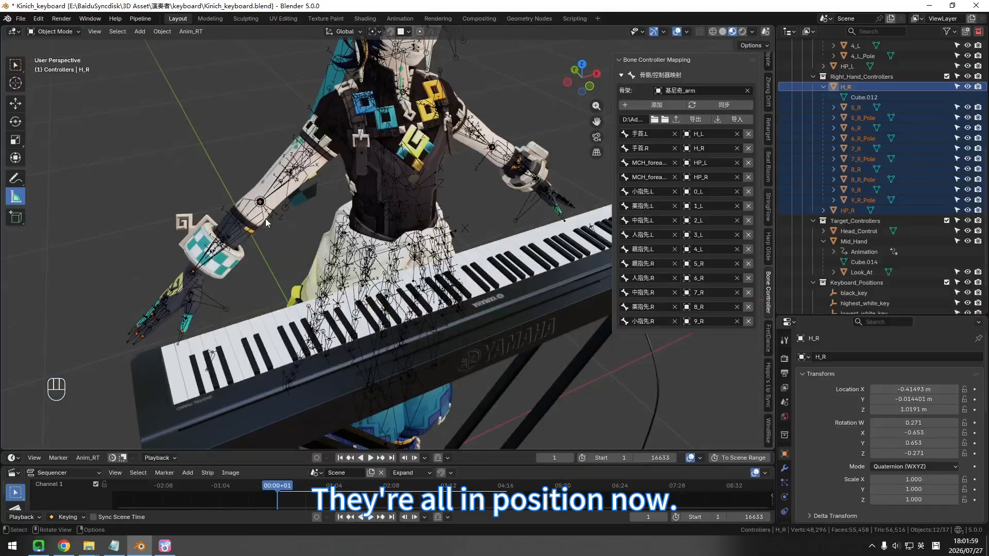
alt+middle_drag(369, 236, 317, 232)
shift+middle_drag(391, 211, 338, 207)
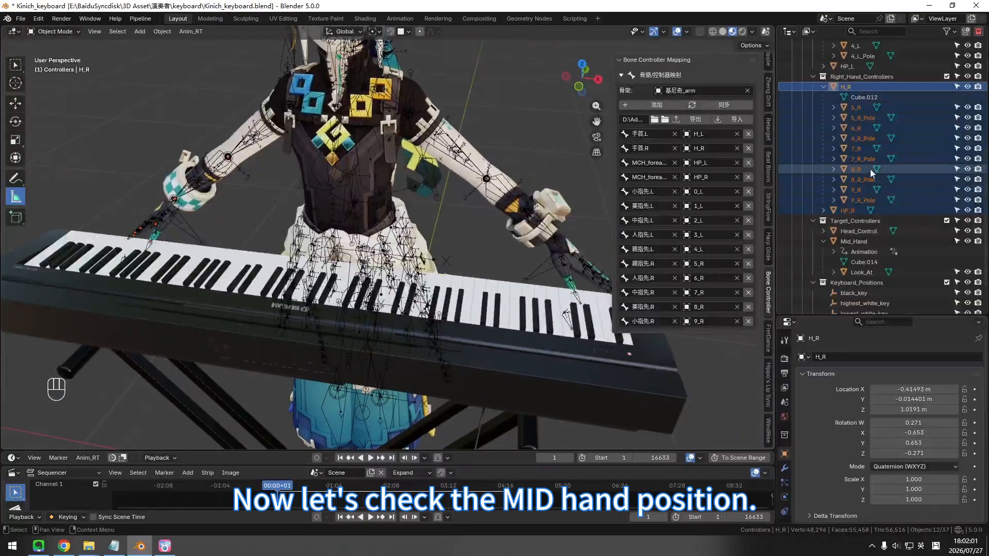
Step: Select the Mid_Hand controller and check its position relative to both hands
scroll(872, 173, down, 2)
click(853, 200)
middle_drag(459, 219, 431, 223)
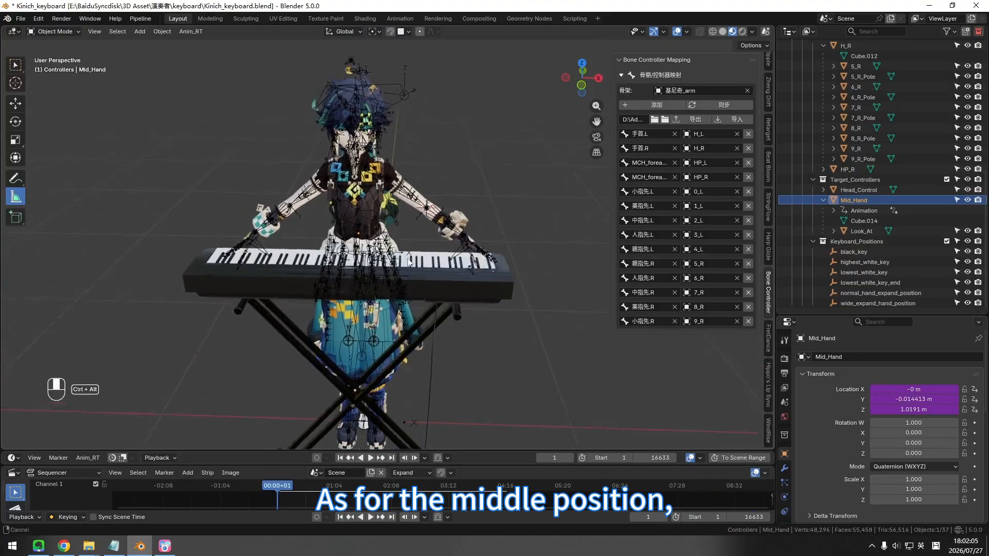
scroll(433, 227, up, 5)
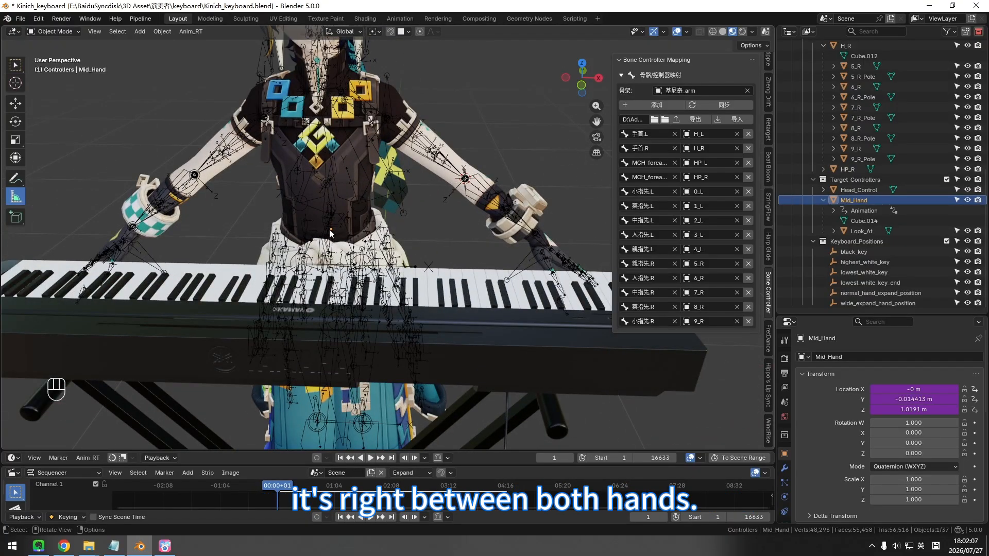
alt+shift+middle_drag(354, 213, 363, 270)
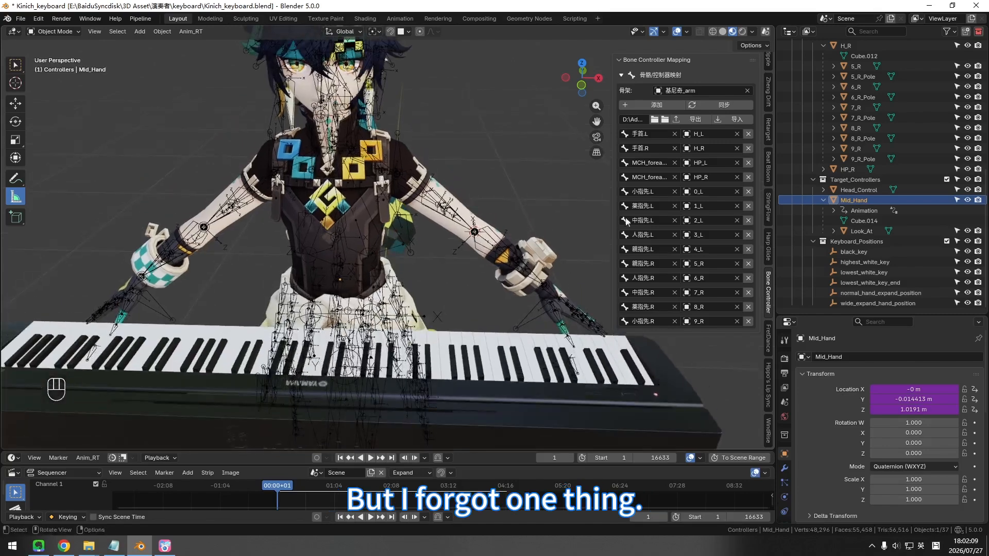
Step: Add a new mapping entry and assign the Head_Control controller to it
click(862, 194)
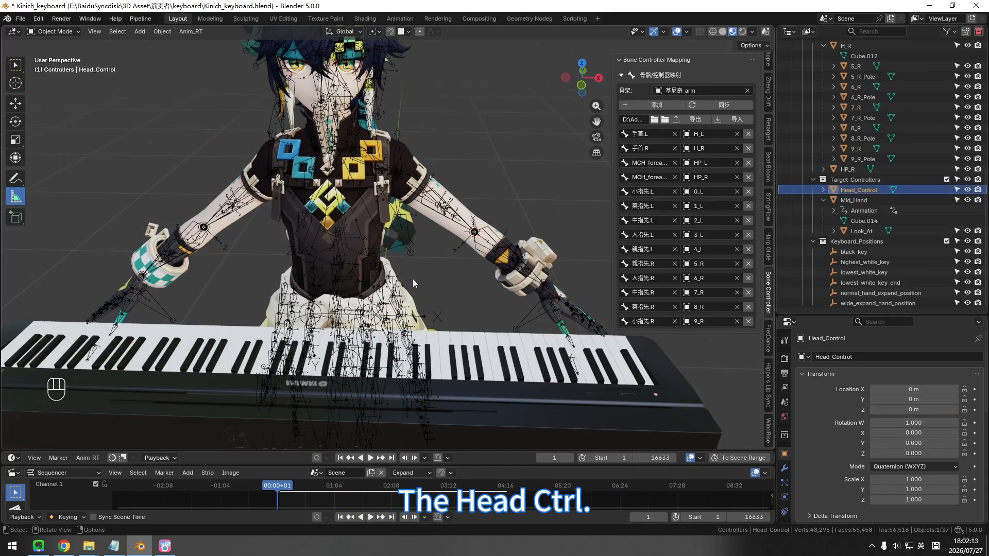
click(659, 105)
click(704, 336)
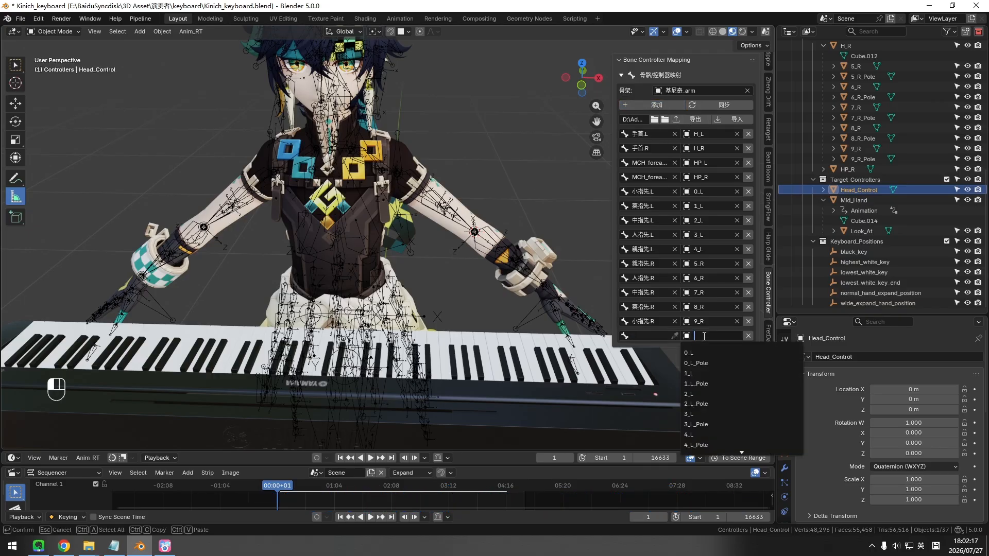
text(head)
click(704, 352)
Step: Look up the head bone's name on the armature and set 頭 as the bone of the Head_Control entry
click(651, 336)
scroll(657, 399, down, 20)
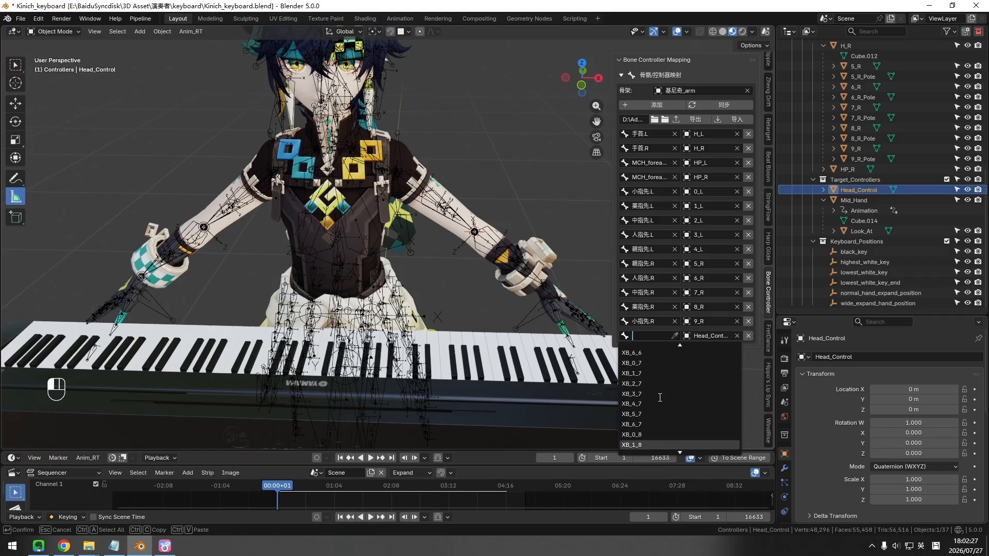
click(396, 170)
key(Tab)
scroll(330, 170, up, 6)
middle_drag(360, 232, 330, 217)
shift+middle_drag(247, 216, 309, 232)
click(225, 146)
key(F2)
key(Escape)
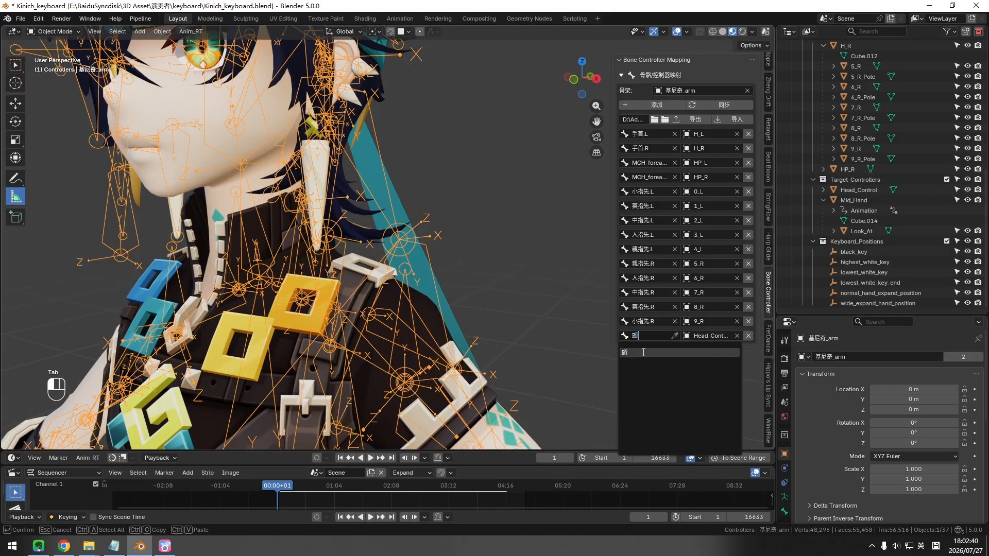
Step: Sync the controllers with the updated mapping that includes the head bone, and save the file
key(ctrl+s)
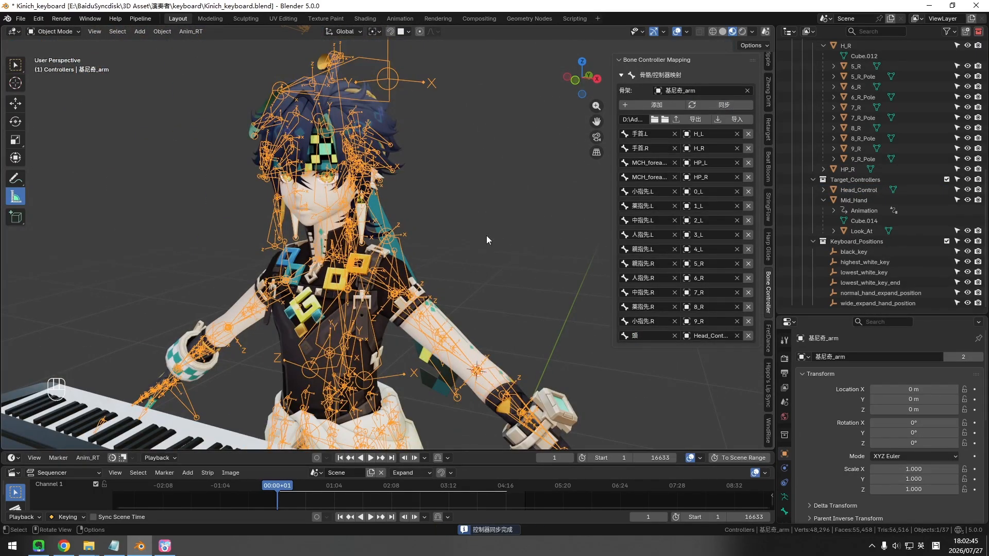
click(486, 235)
Step: Select the Head_Control controller and check its placement on the character's head
click(854, 190)
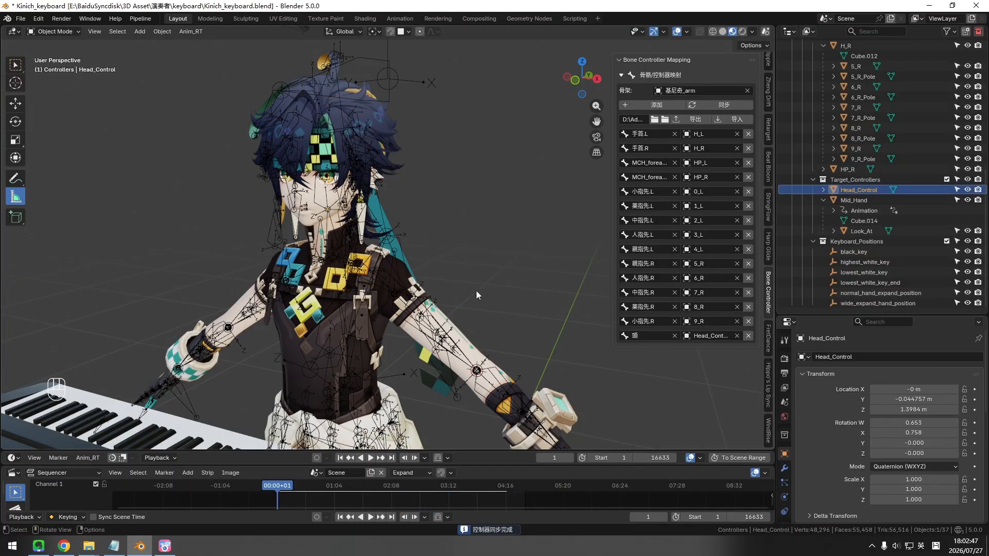
mouse_move(475, 295)
middle_down()
mouse_move(441, 275)
mouse_move(459, 315)
mouse_move(439, 248)
mouse_move(432, 331)
mouse_move(458, 304)
mouse_move(475, 303)
middle_up()
scroll(438, 247, down, 5)
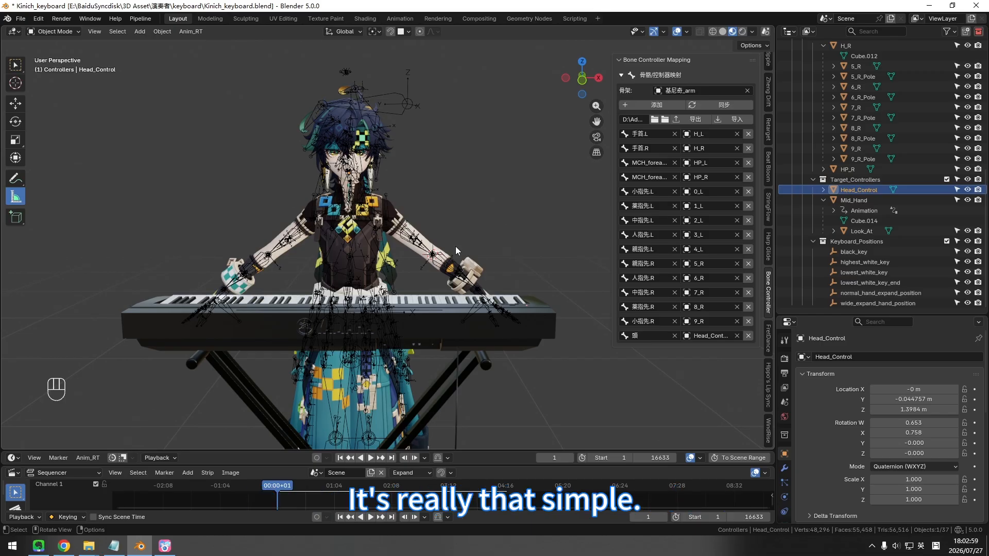
ctrl+middle_drag(441, 216, 455, 232)
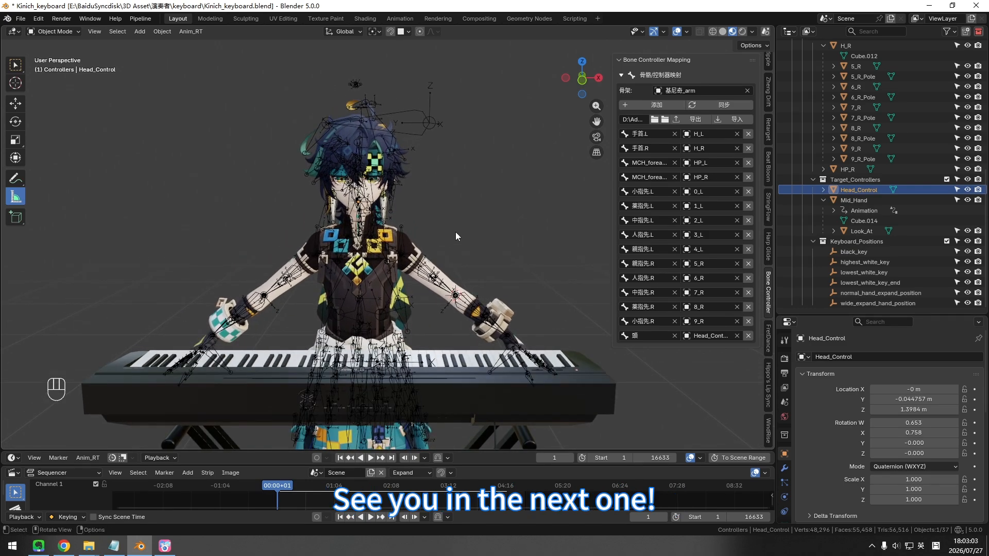